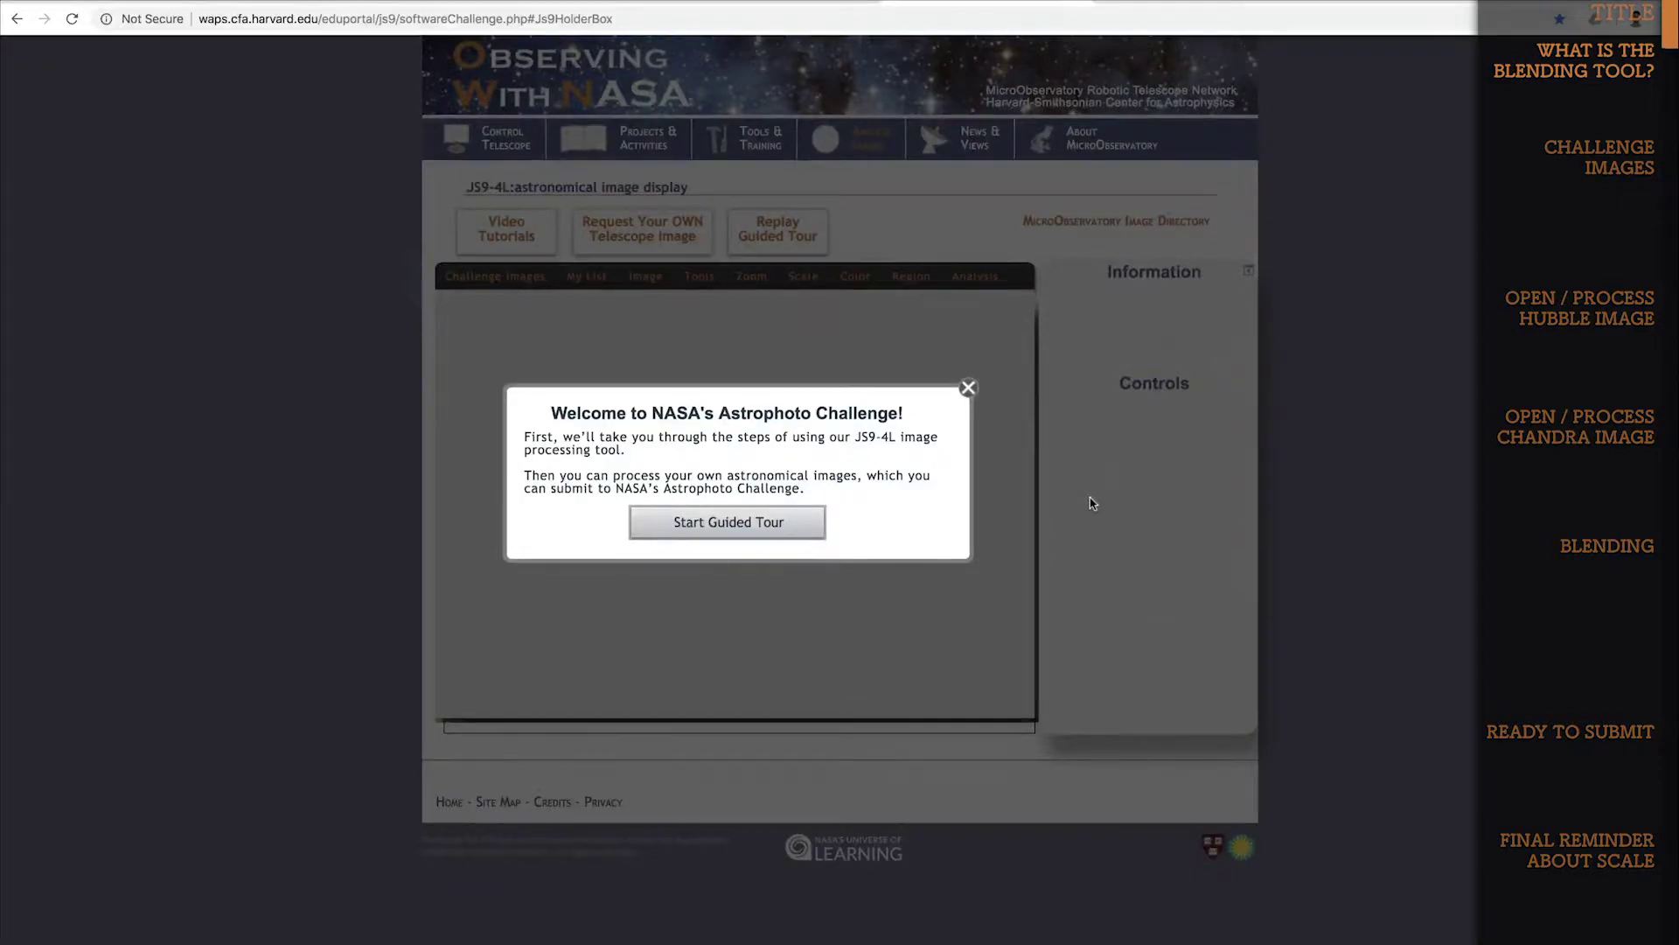
# - Close the welcome message and show the Challenge Images list of Lagoon Nebula and NASA FITS images
pyautogui.click(968, 390)
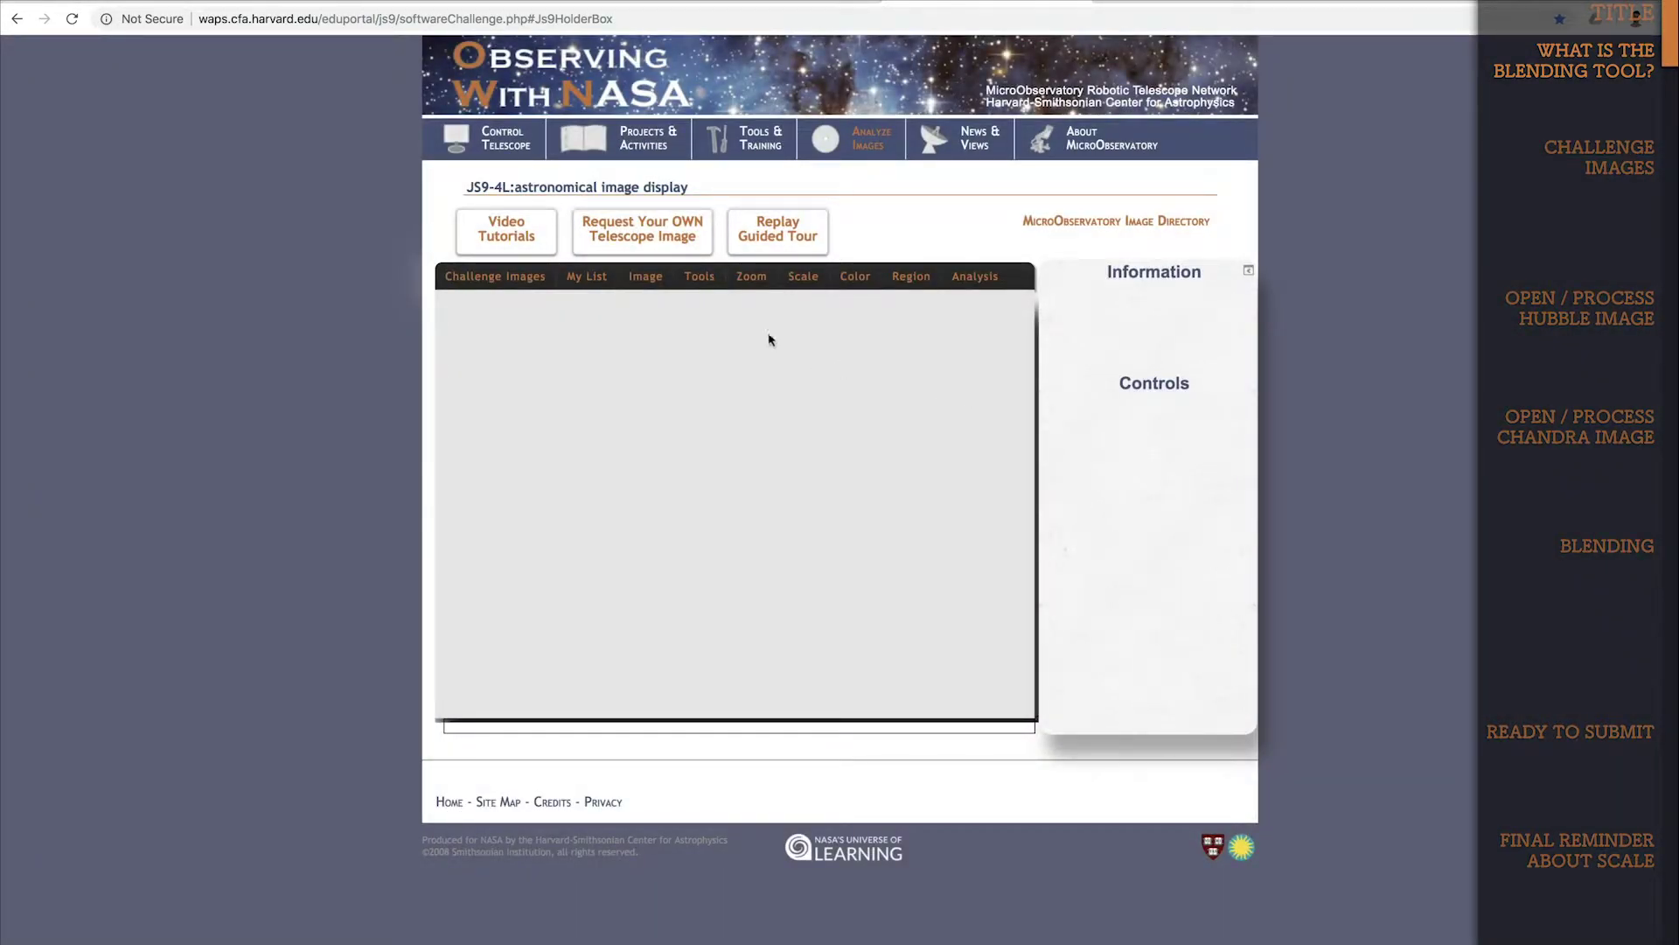
pyautogui.click(698, 277)
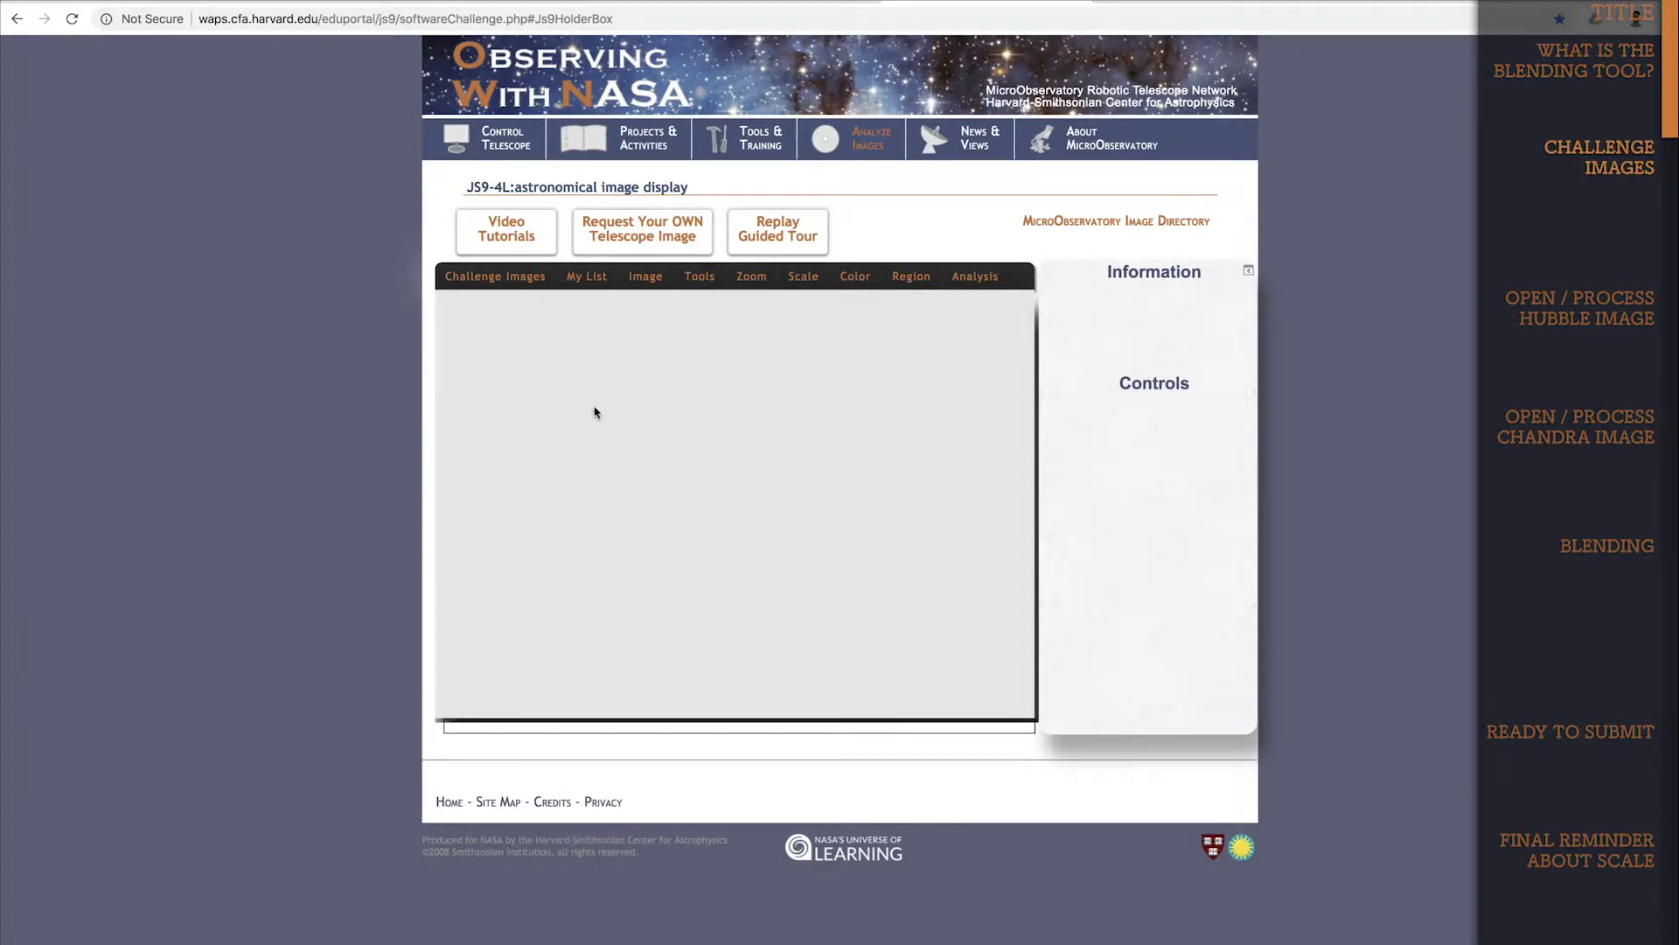
pyautogui.moveTo(516, 291)
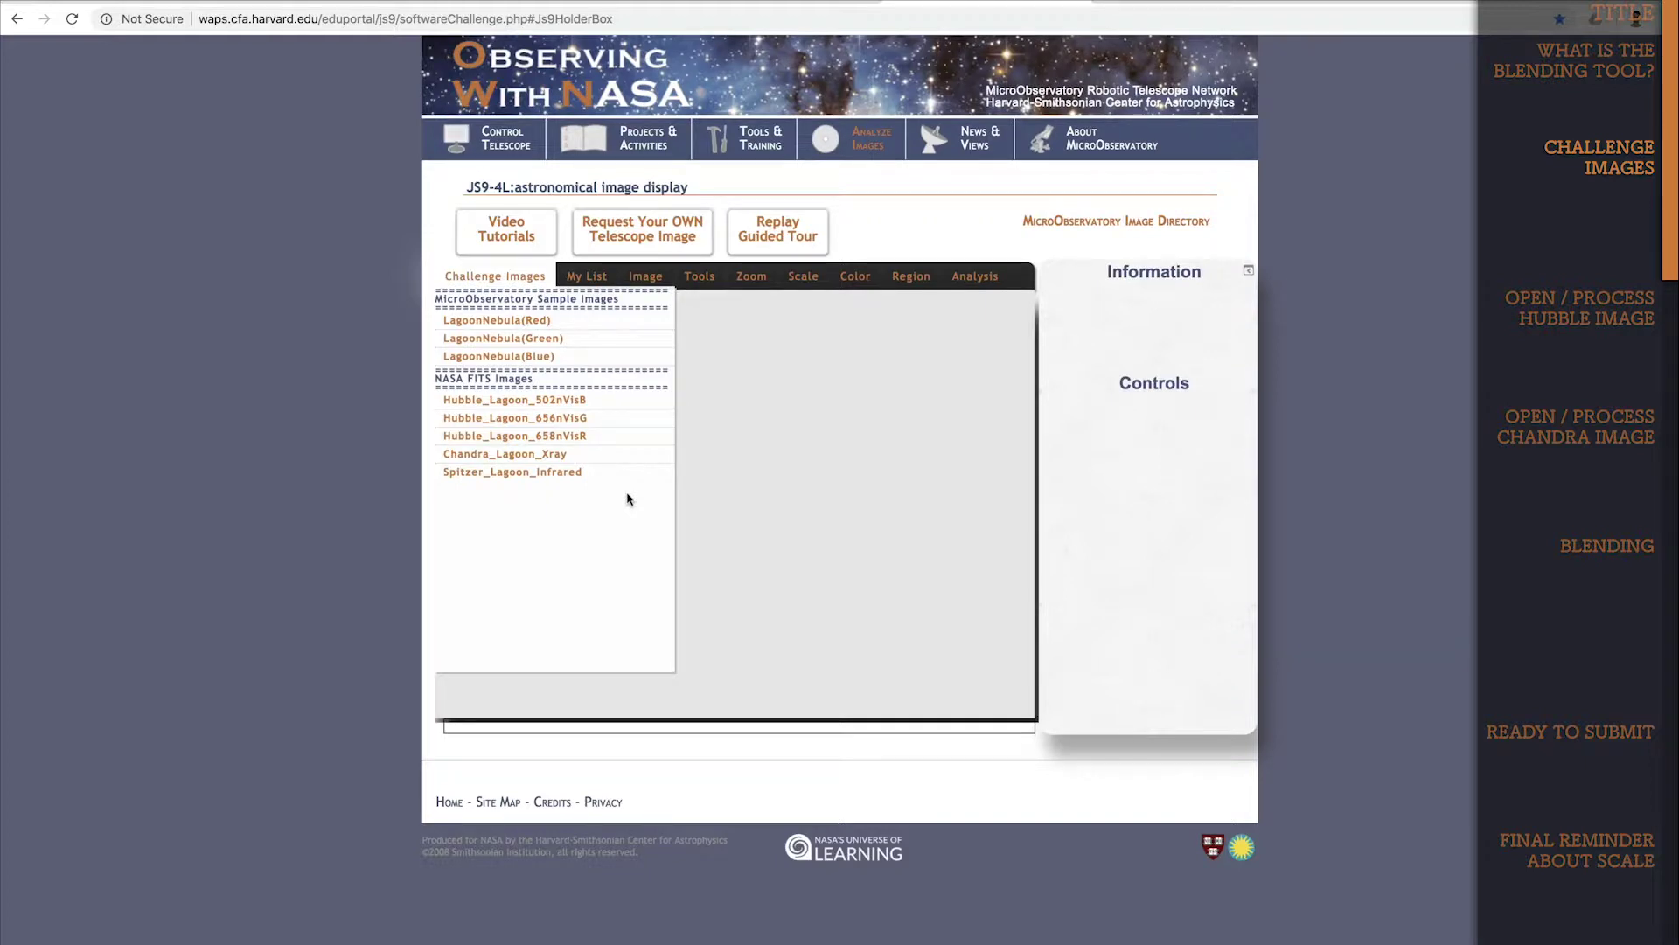
# - Load the Hubble_Lagoon_656nVisG image and apply log scaling
pyautogui.click(552, 421)
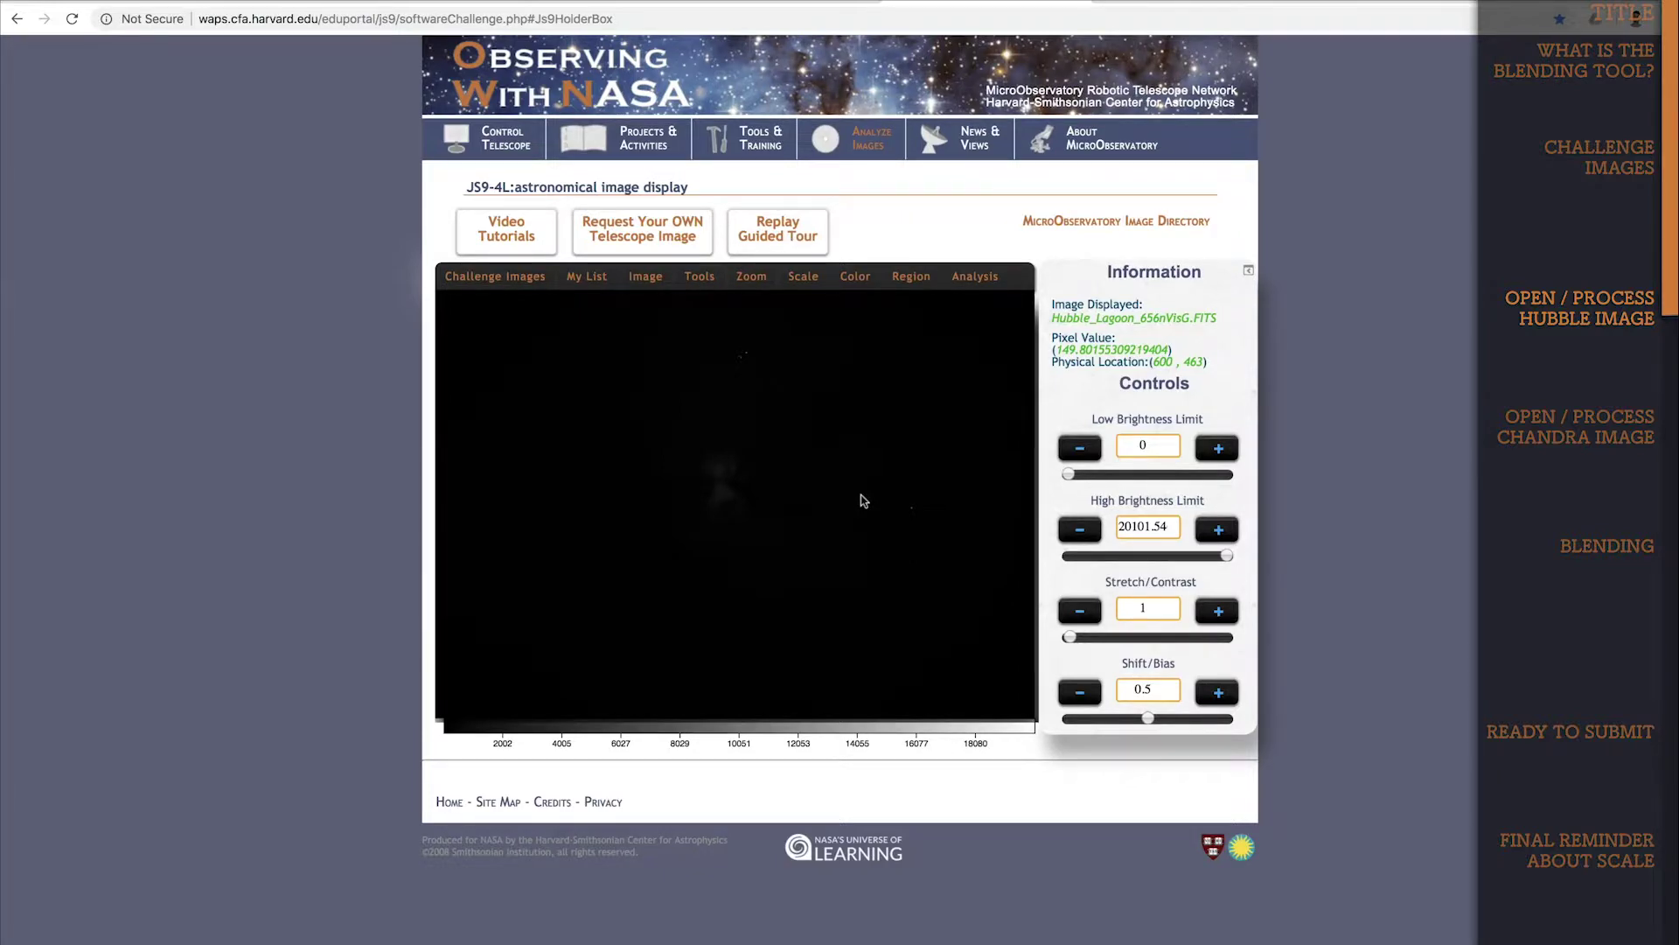
pyautogui.click(803, 276)
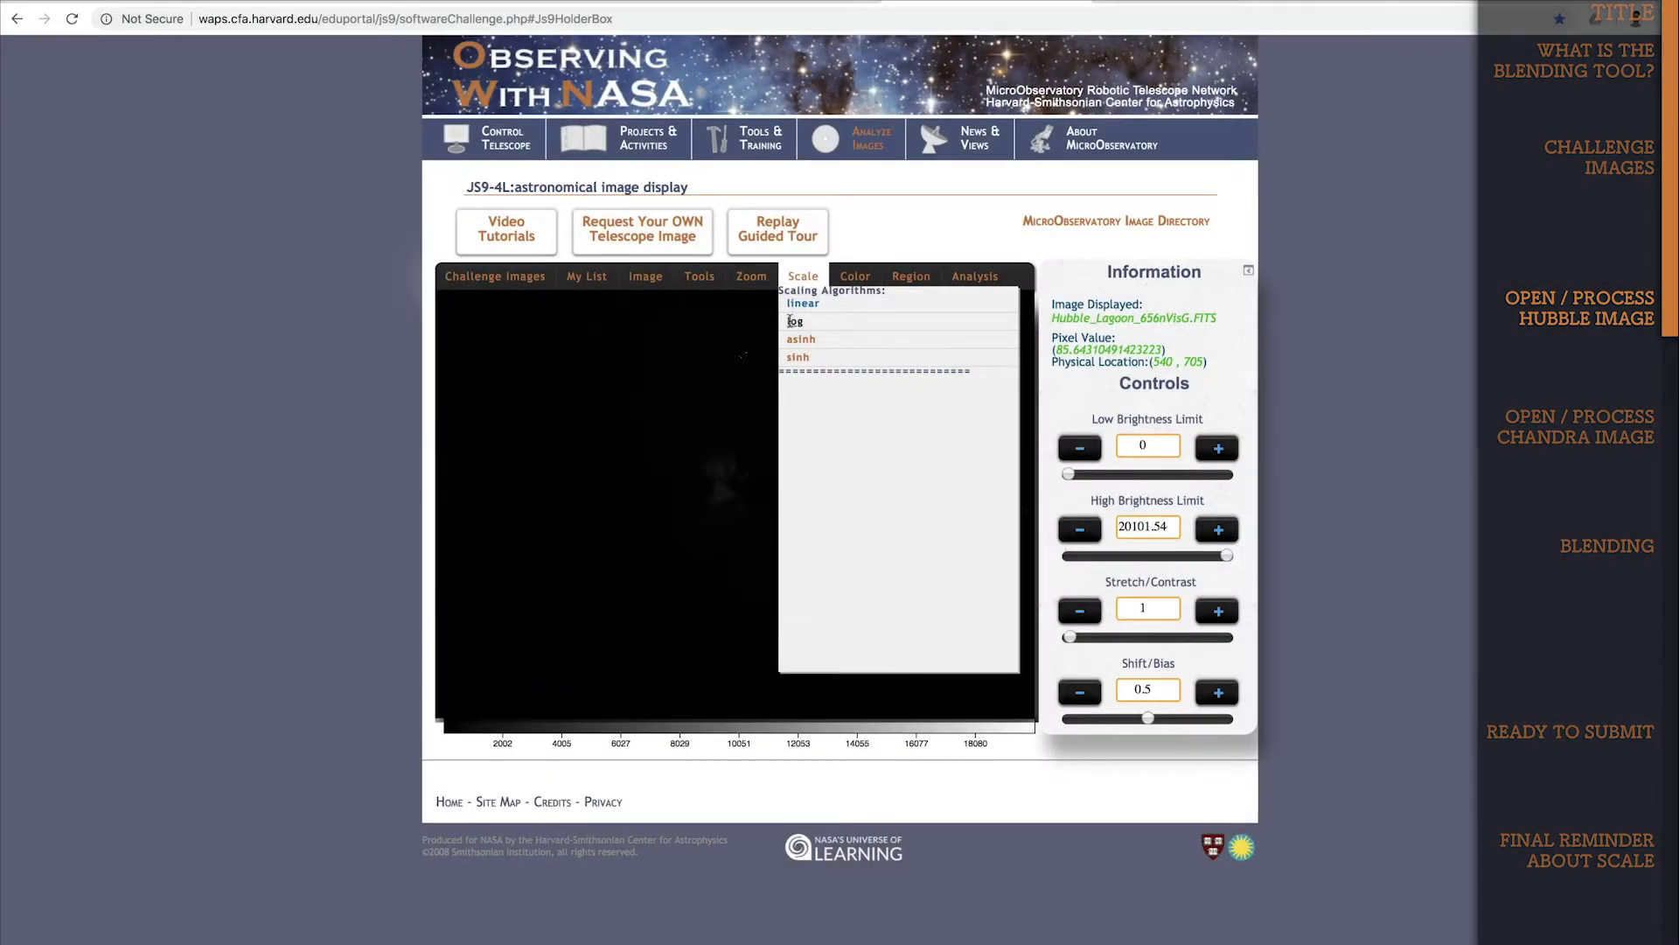
pyautogui.click(793, 321)
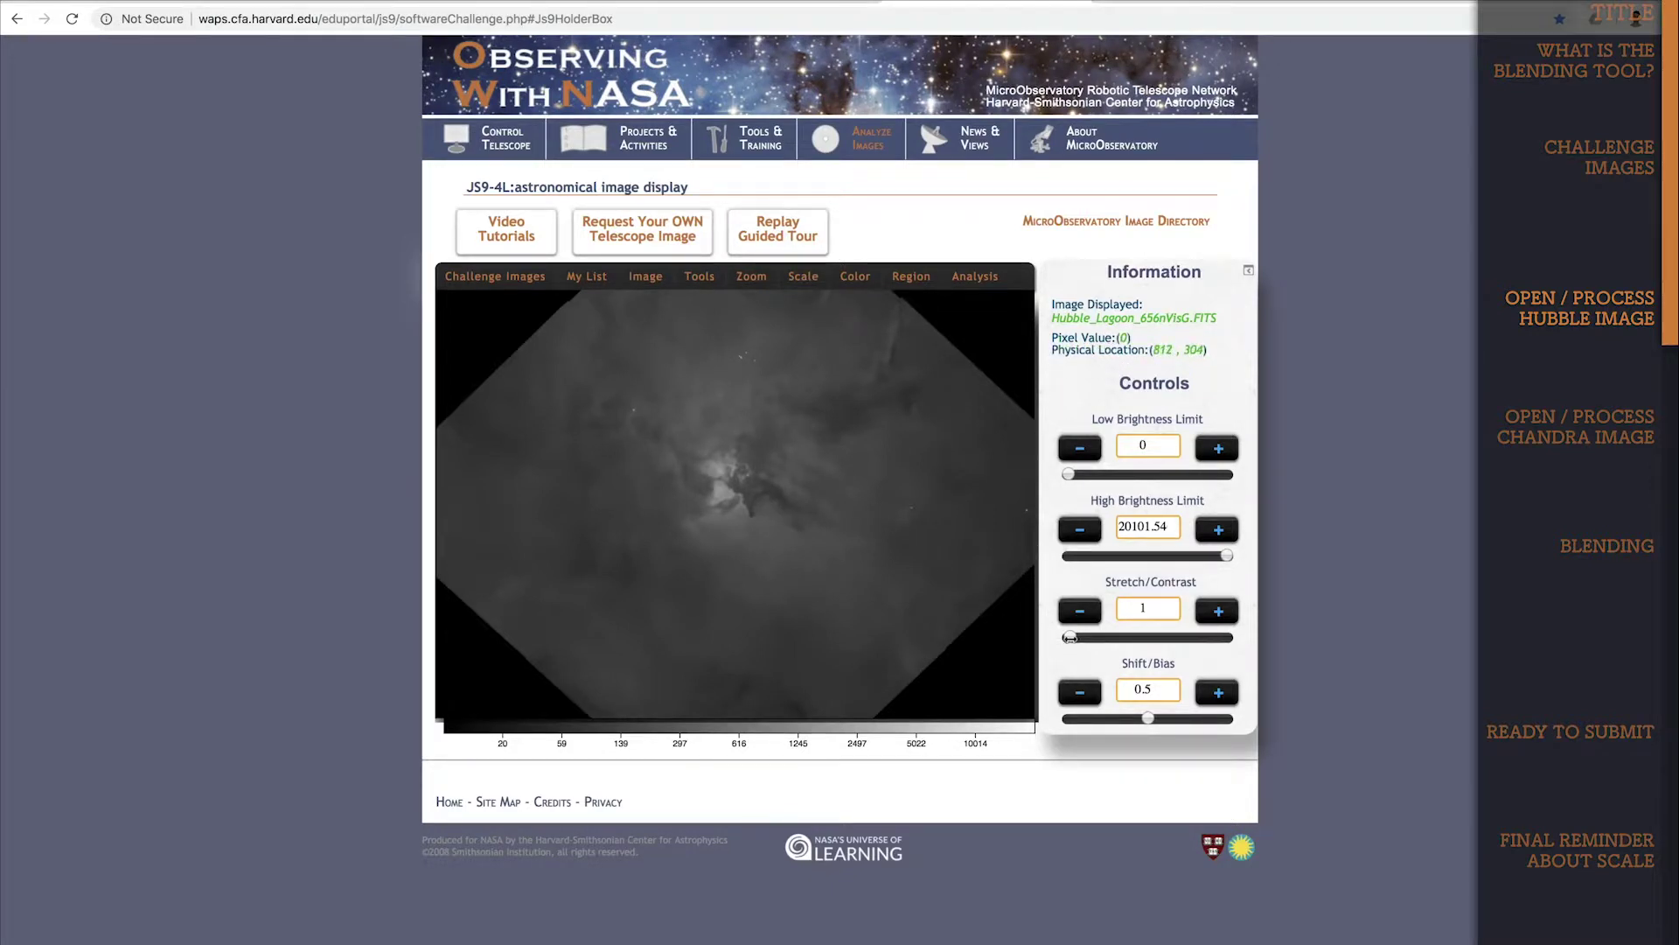
# - Set the Hubble image's contrast to 2.5 and bias to 0.35, and apply the magma colormap
pyautogui.moveTo(1068, 637)
pyautogui.mouseDown()
pyautogui.moveTo(1121, 638)
pyautogui.moveTo(1096, 638)
pyautogui.mouseUp()
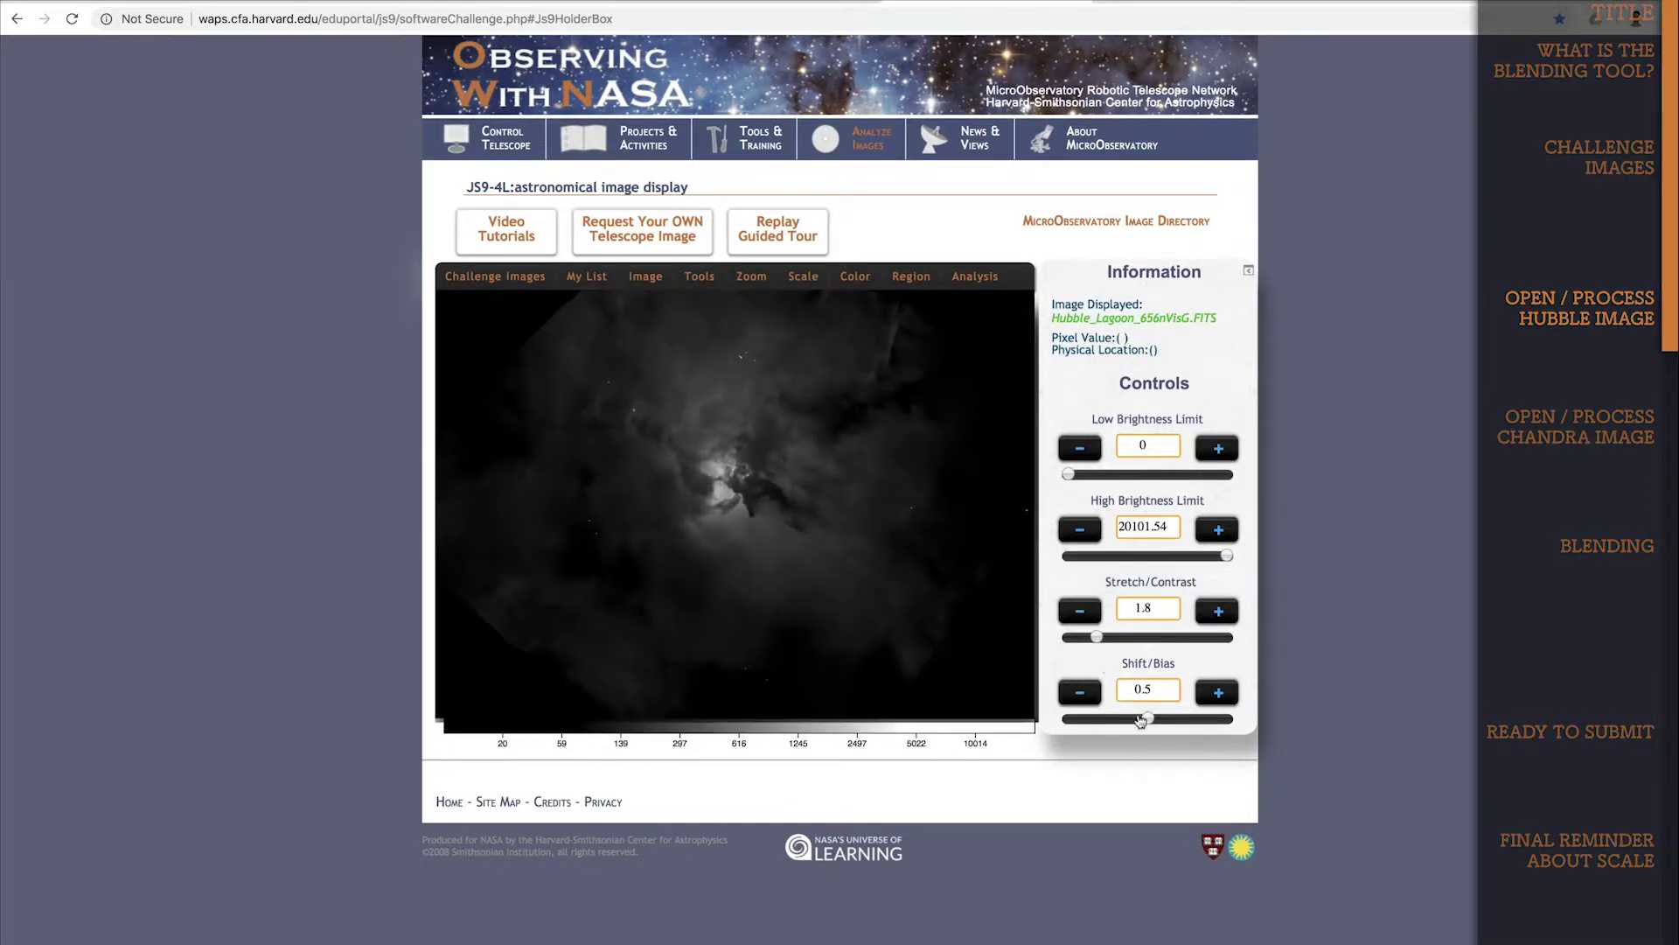
pyautogui.moveTo(1147, 718); pyautogui.dragTo(1127, 717)
pyautogui.moveTo(1098, 635); pyautogui.dragTo(1107, 637)
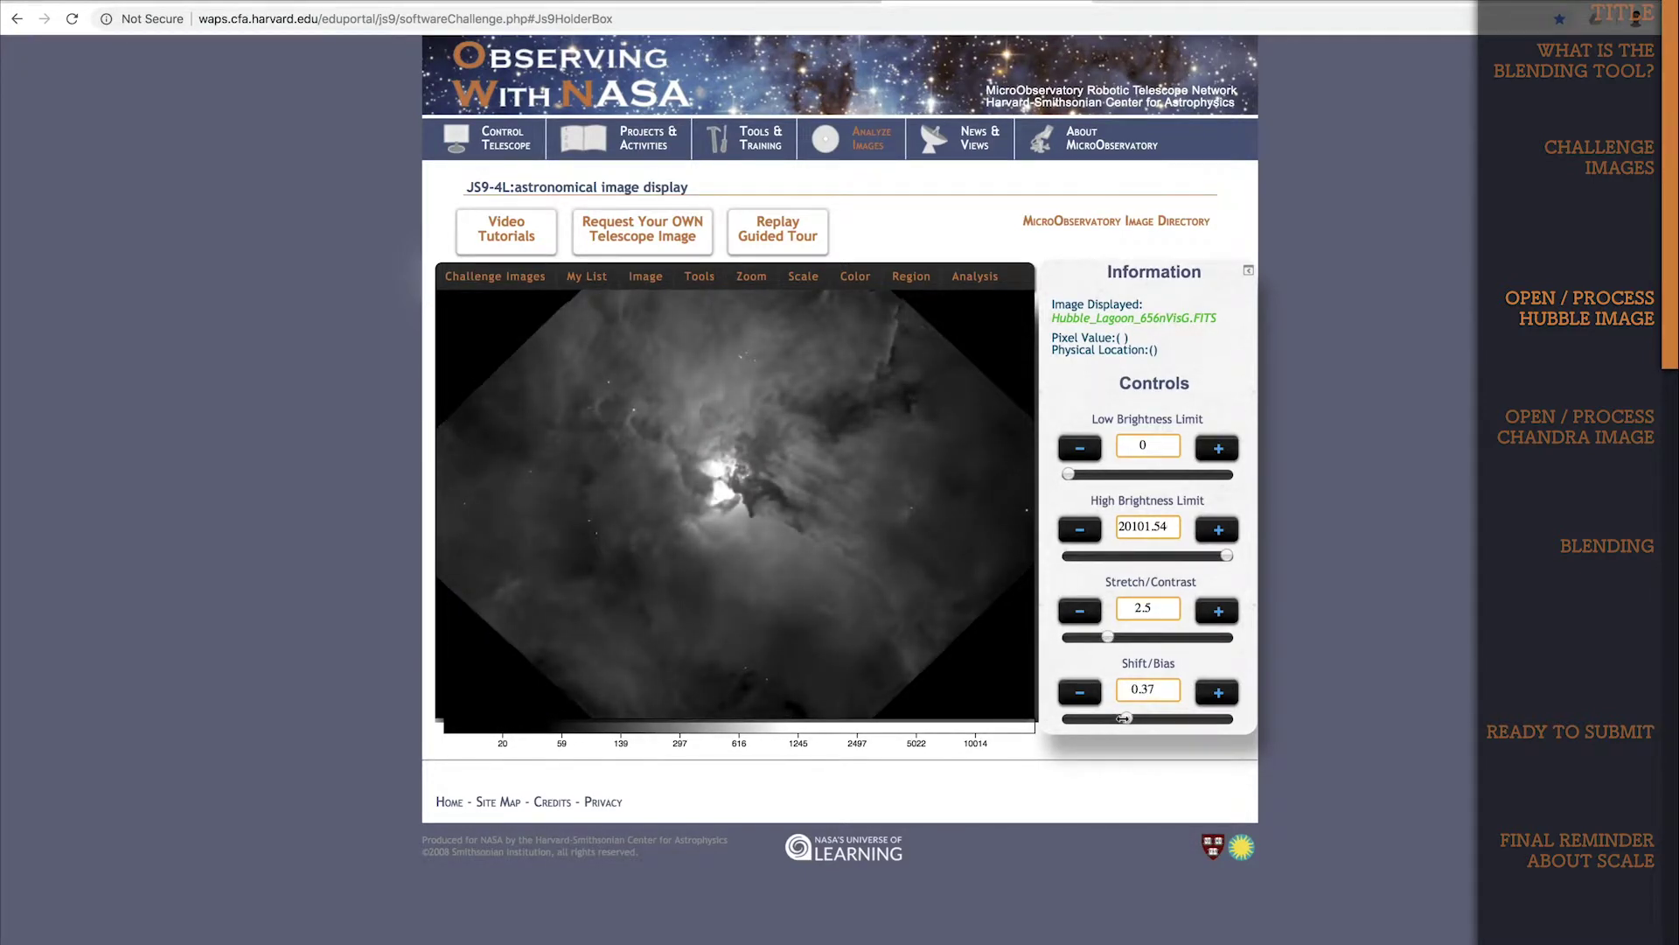
pyautogui.moveTo(1127, 718); pyautogui.dragTo(1123, 718)
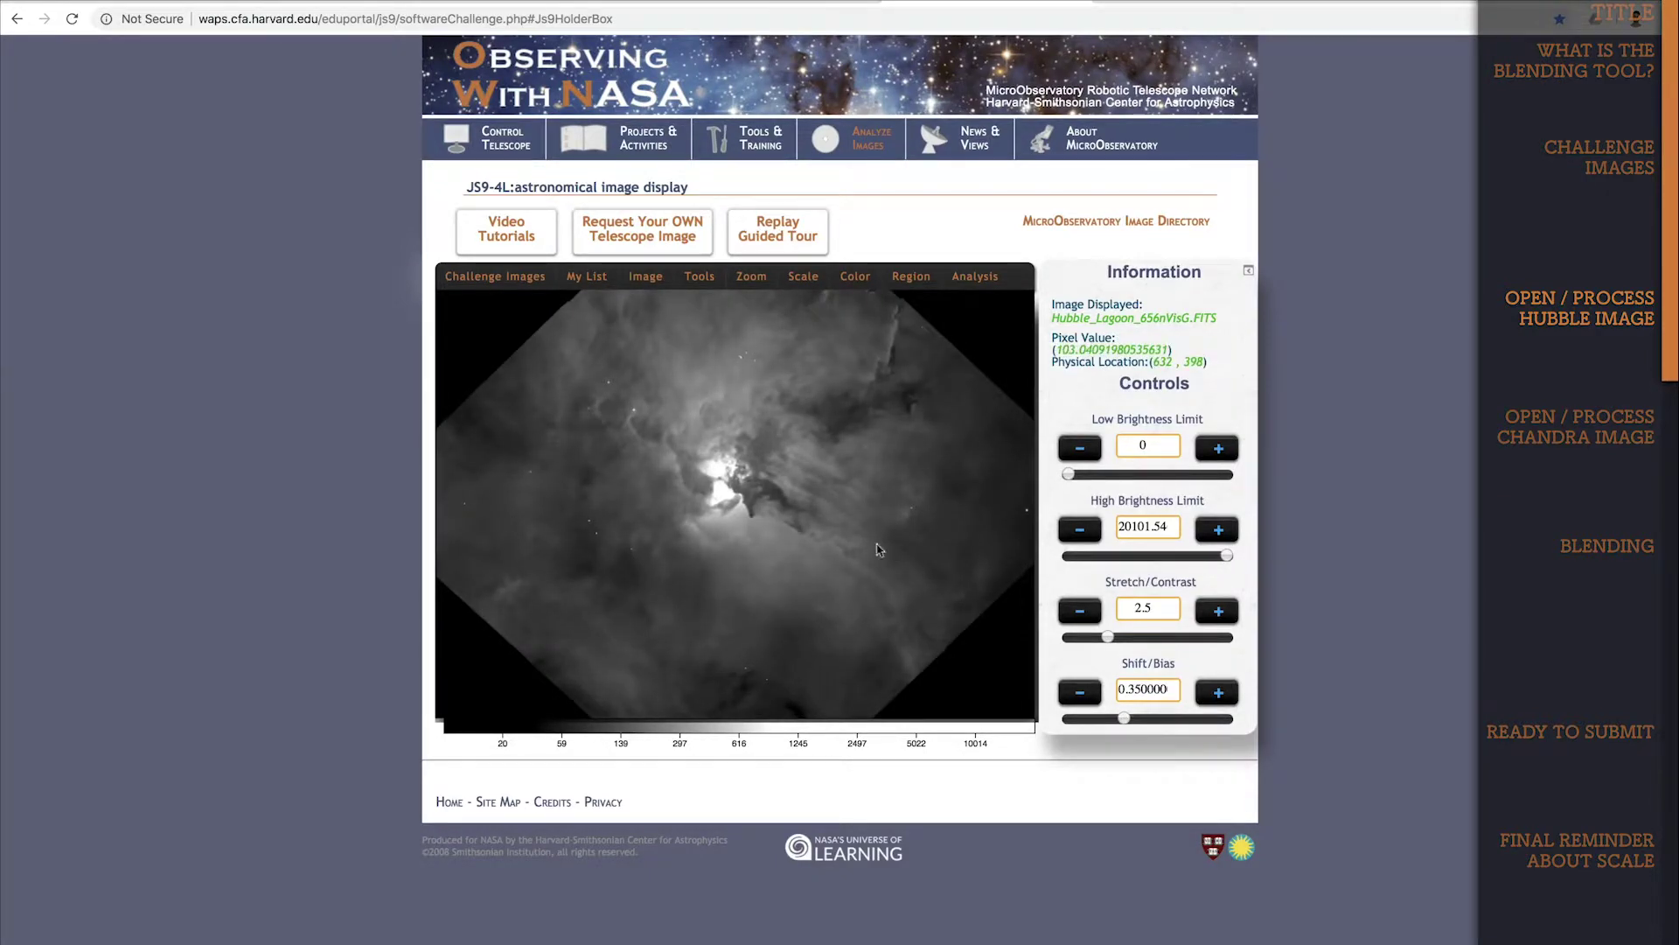
pyautogui.click(853, 277)
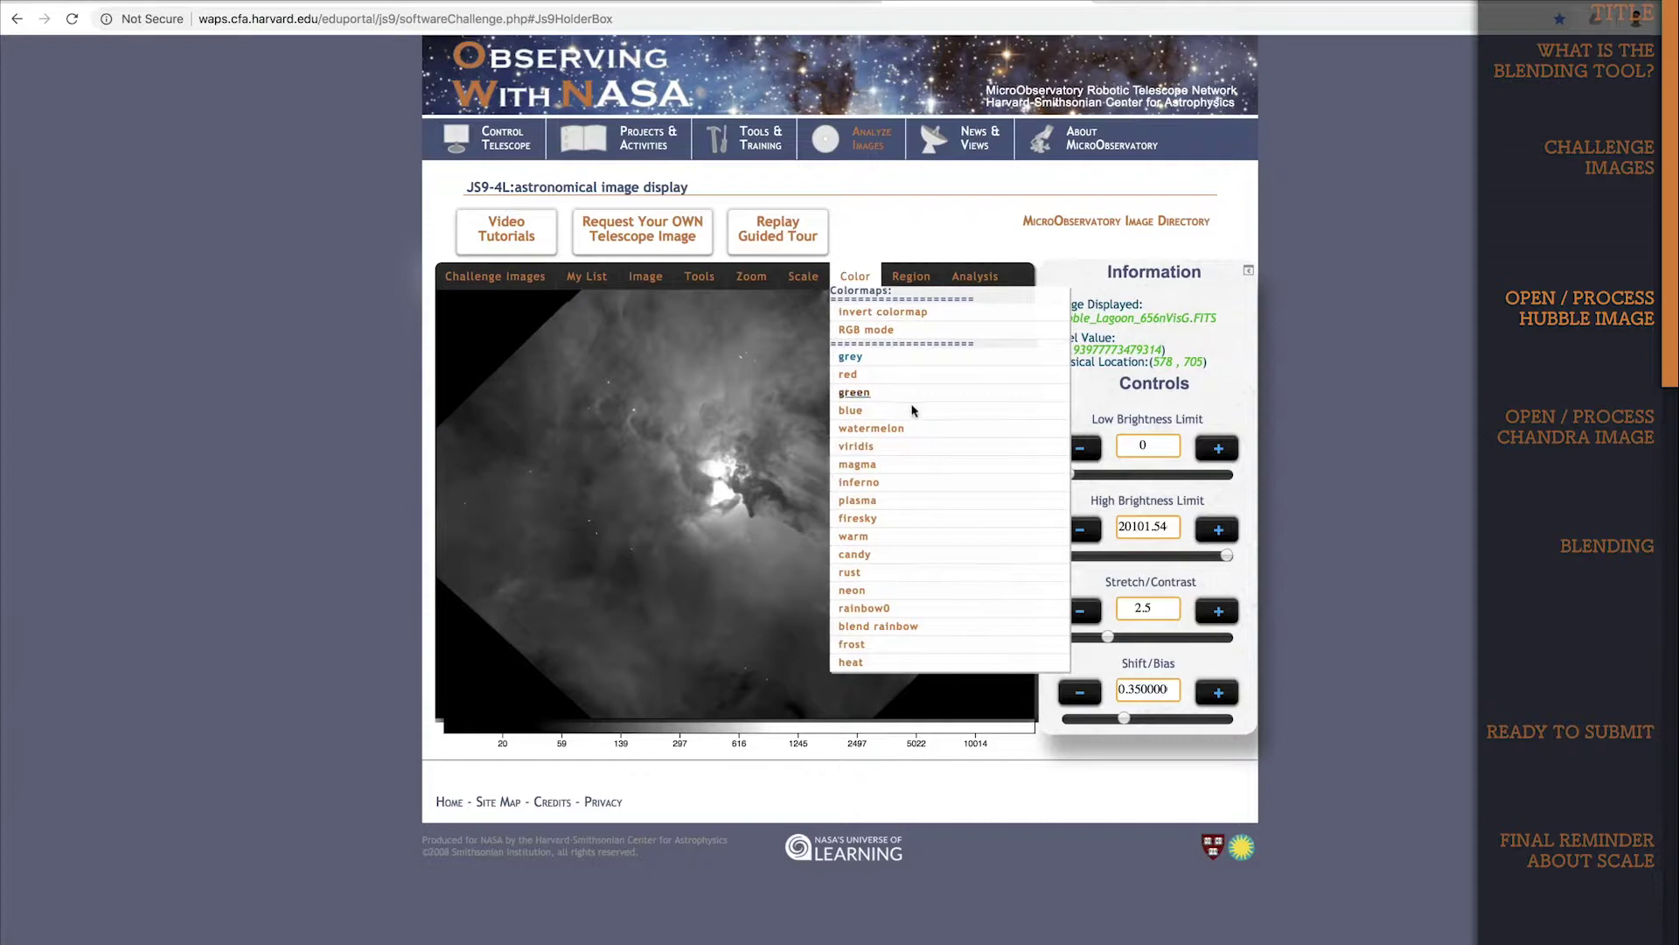
pyautogui.click(864, 464)
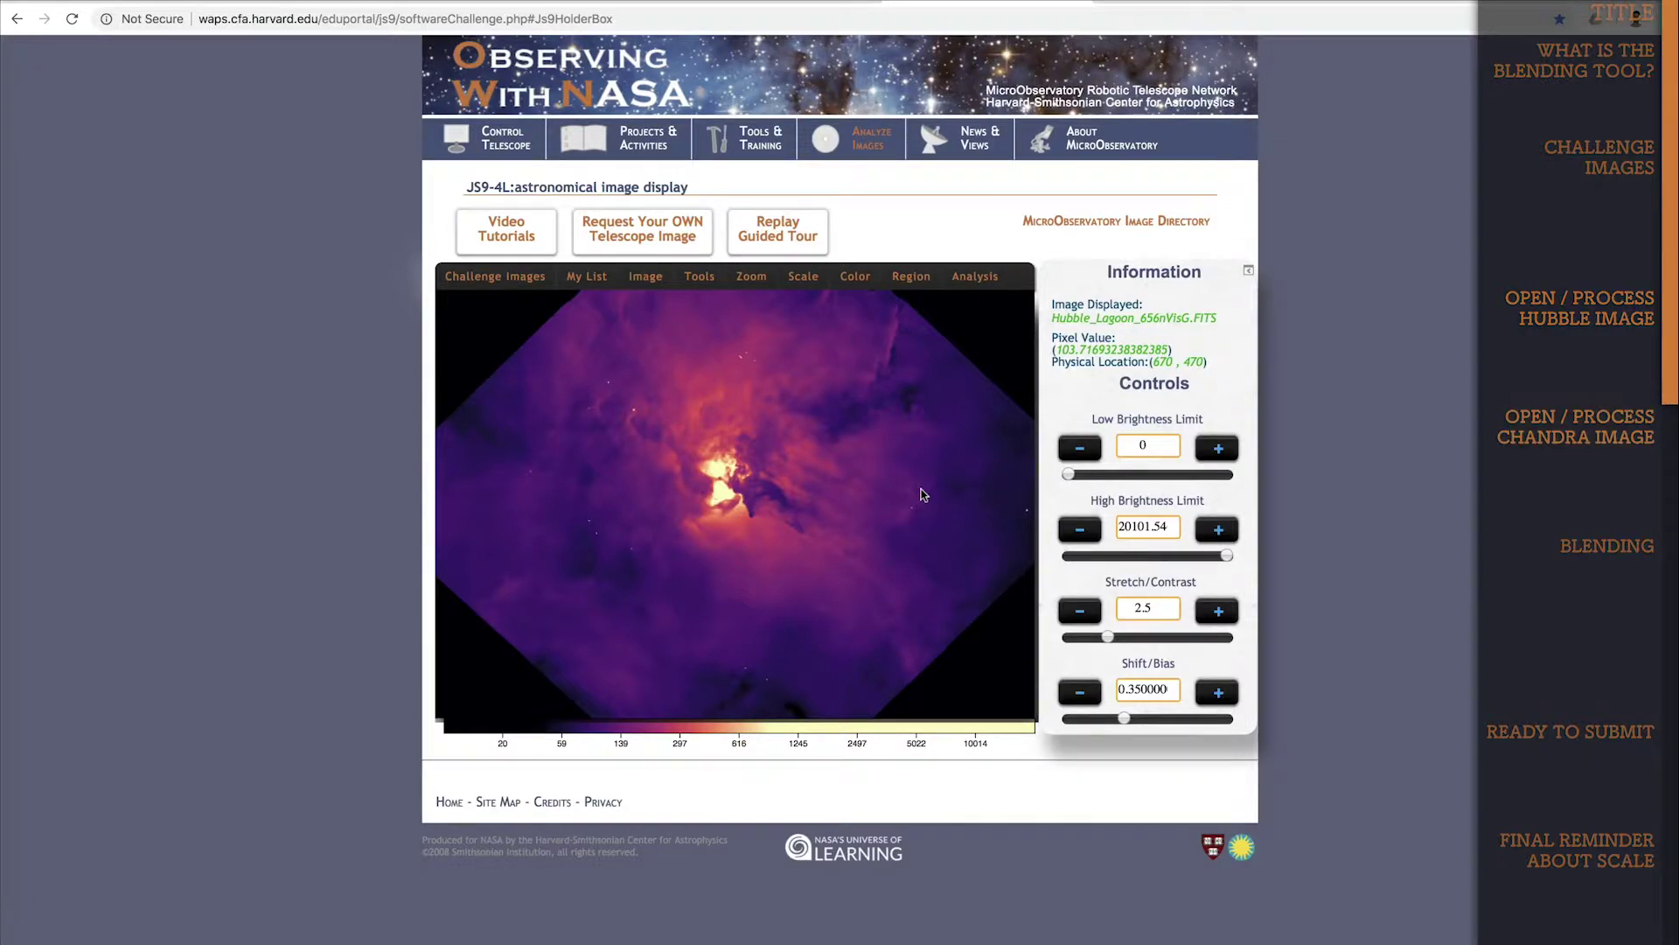
# - Load the Chandra_Lagoon_Xray image and apply log scaling
pyautogui.click(522, 278)
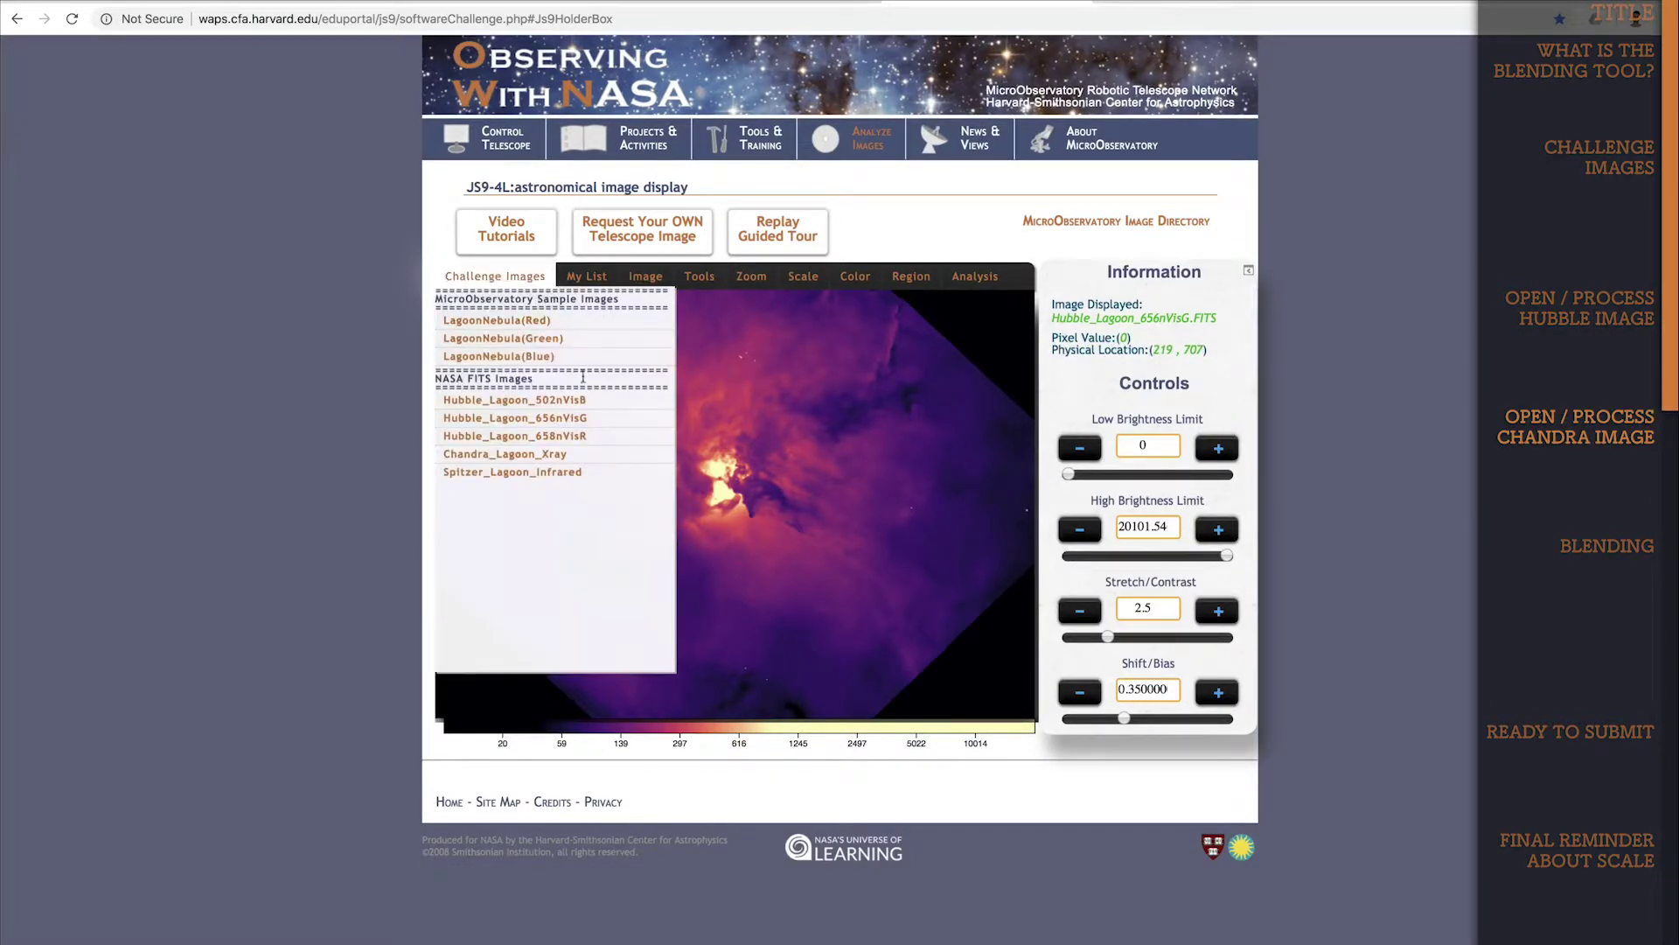
pyautogui.click(541, 457)
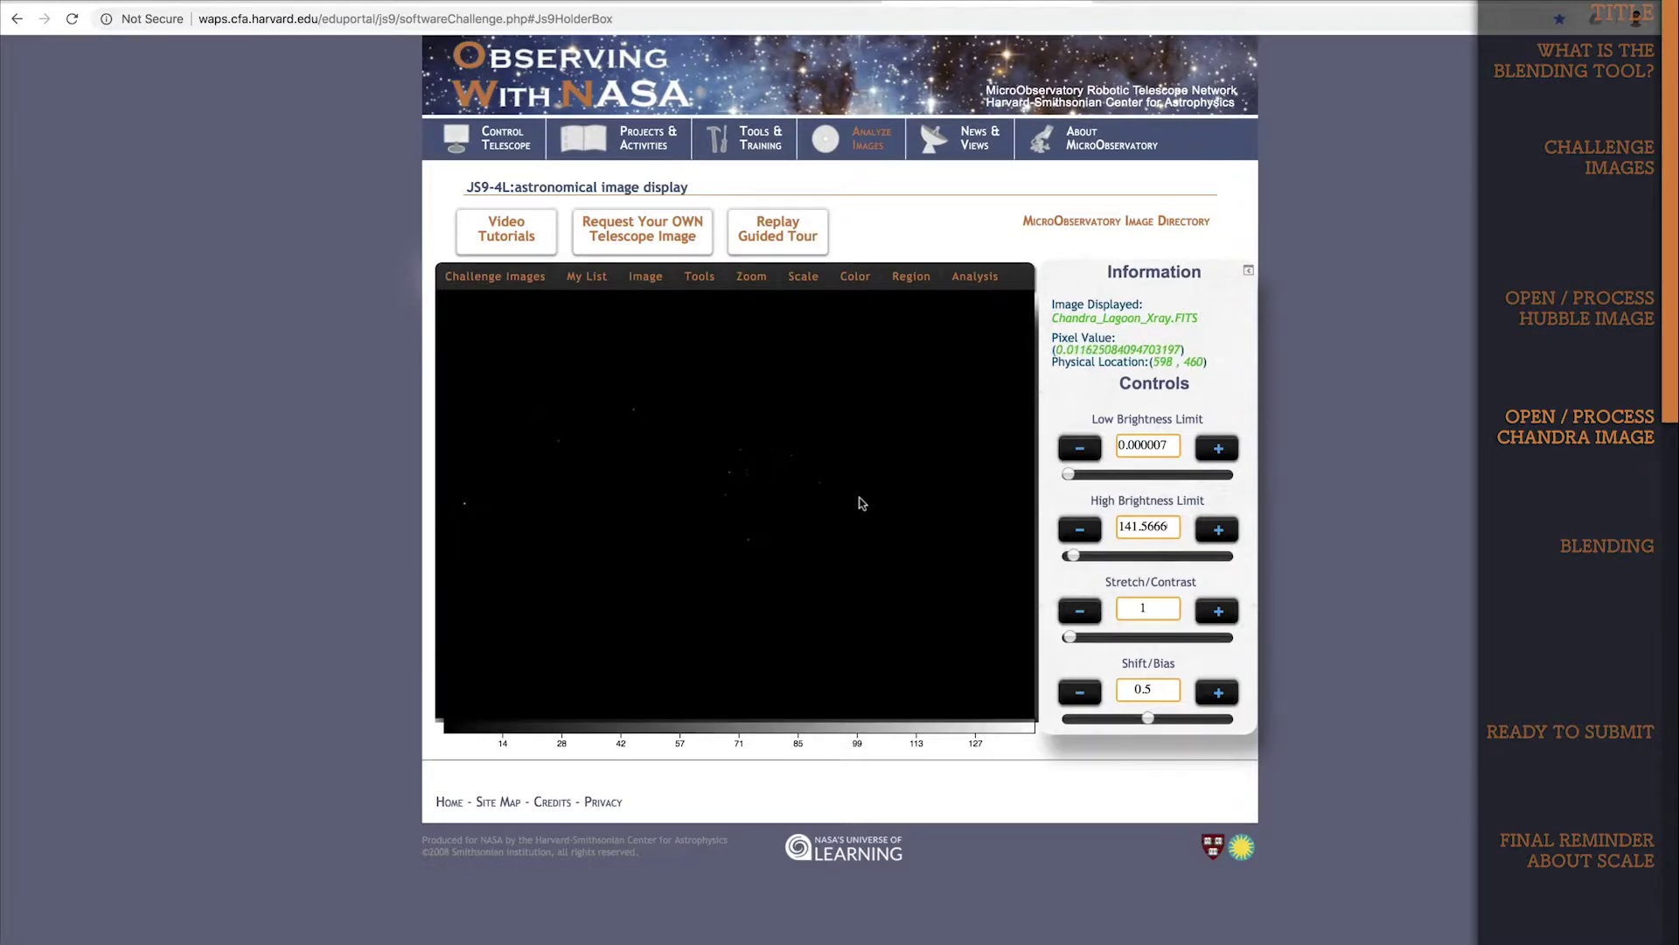
pyautogui.click(587, 280)
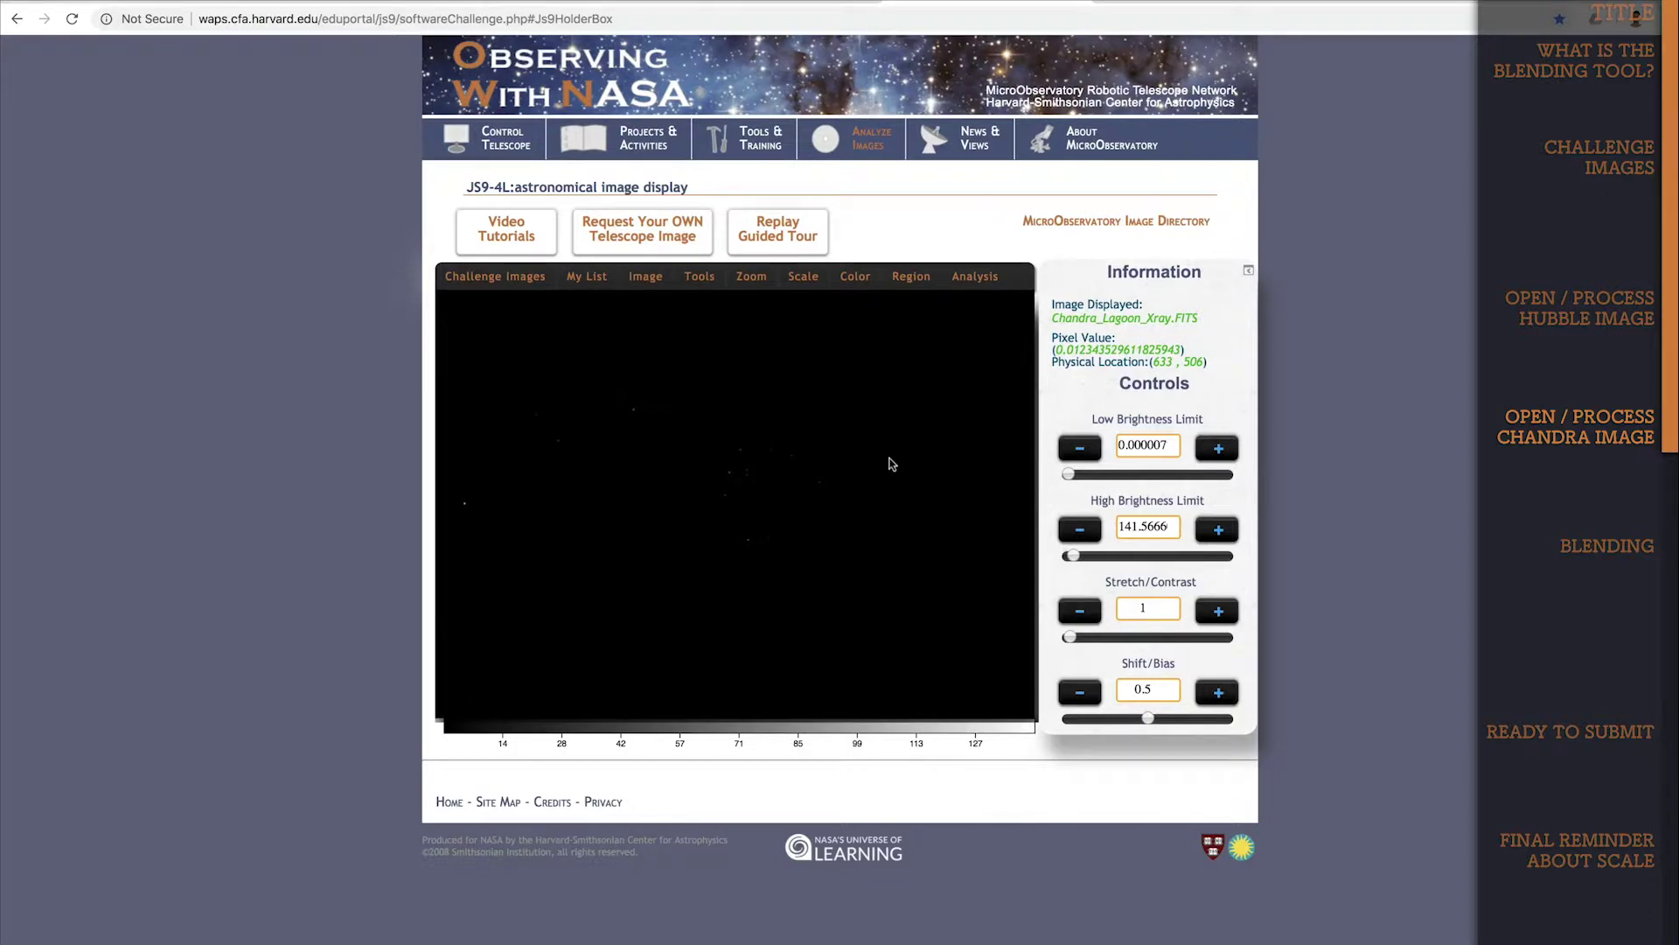
pyautogui.click(803, 276)
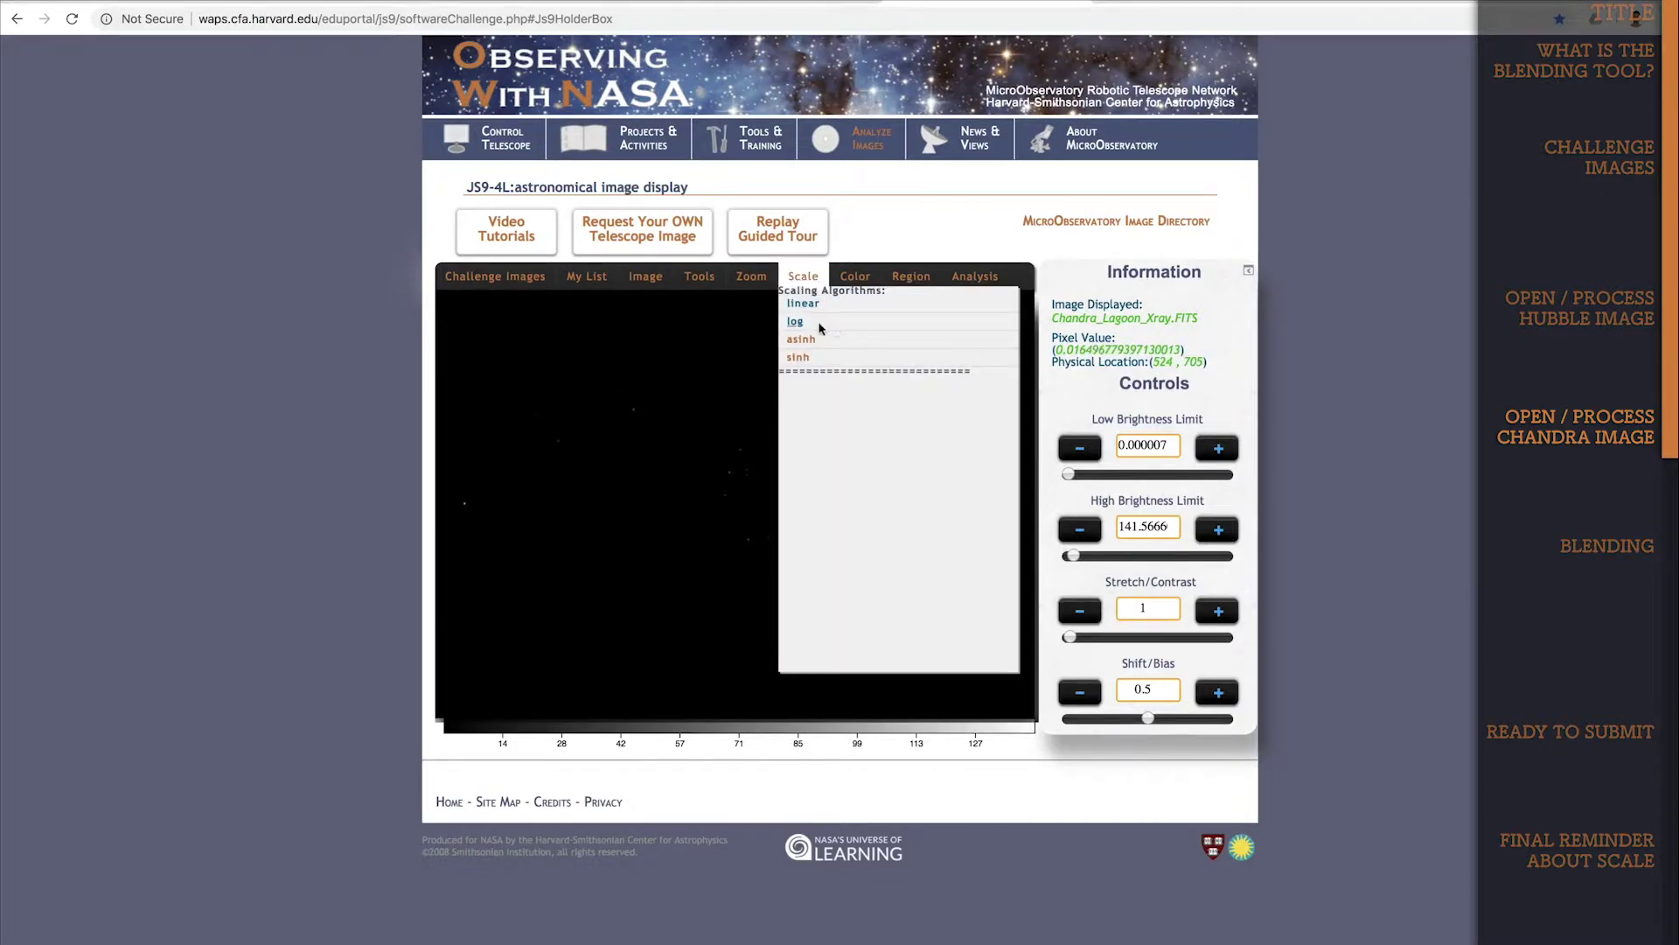
pyautogui.click(795, 321)
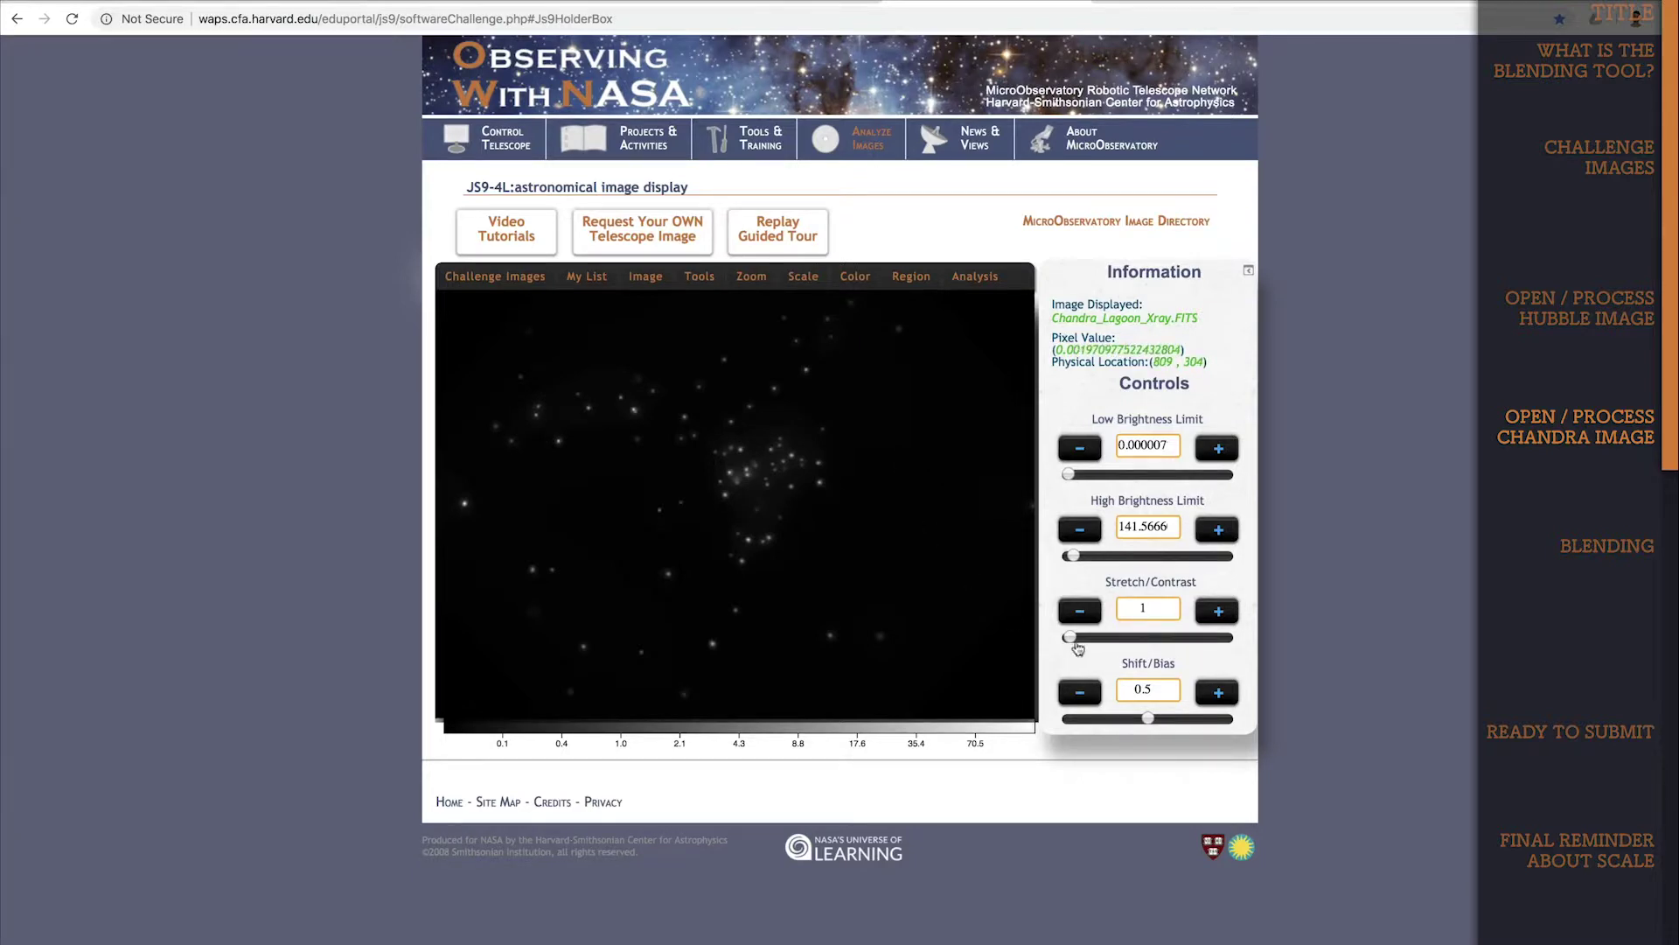
# - Set the X-ray image's contrast to 4 and bias to about 0.2, and apply the viridis colormap
pyautogui.moveTo(1069, 637)
pyautogui.mouseDown()
pyautogui.moveTo(1128, 636)
pyautogui.moveTo(1091, 637)
pyautogui.mouseUp()
pyautogui.moveTo(1143, 717); pyautogui.dragTo(1114, 717)
pyautogui.moveTo(1091, 636); pyautogui.dragTo(1132, 637)
pyautogui.moveTo(1114, 717); pyautogui.dragTo(1100, 717)
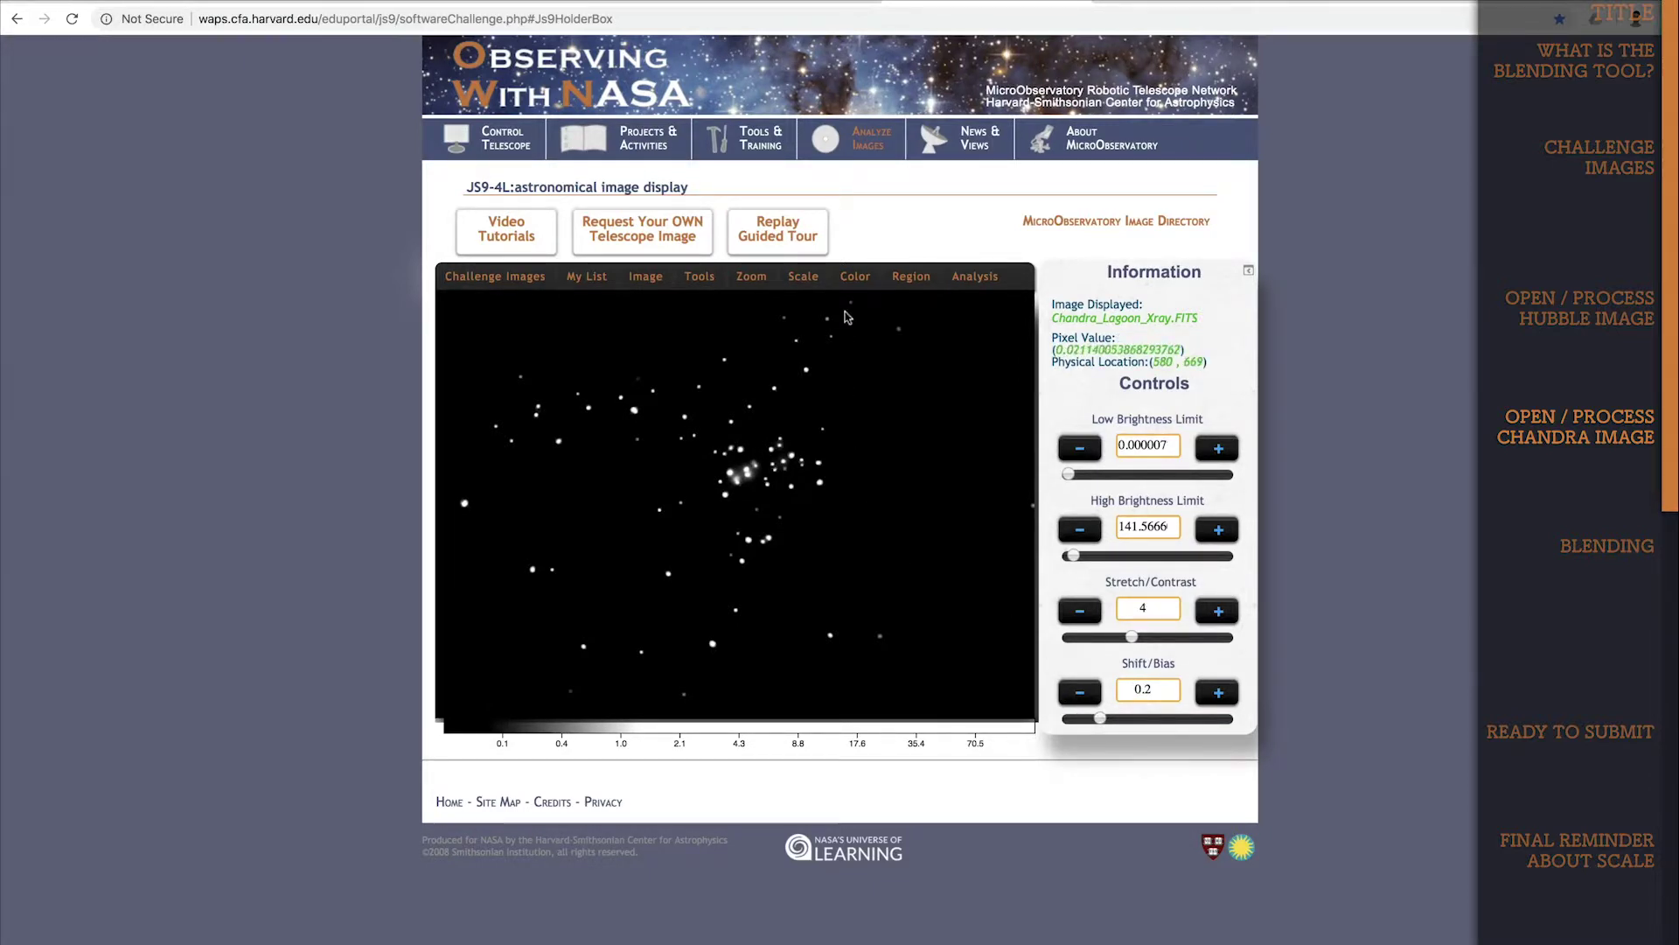
pyautogui.click(855, 276)
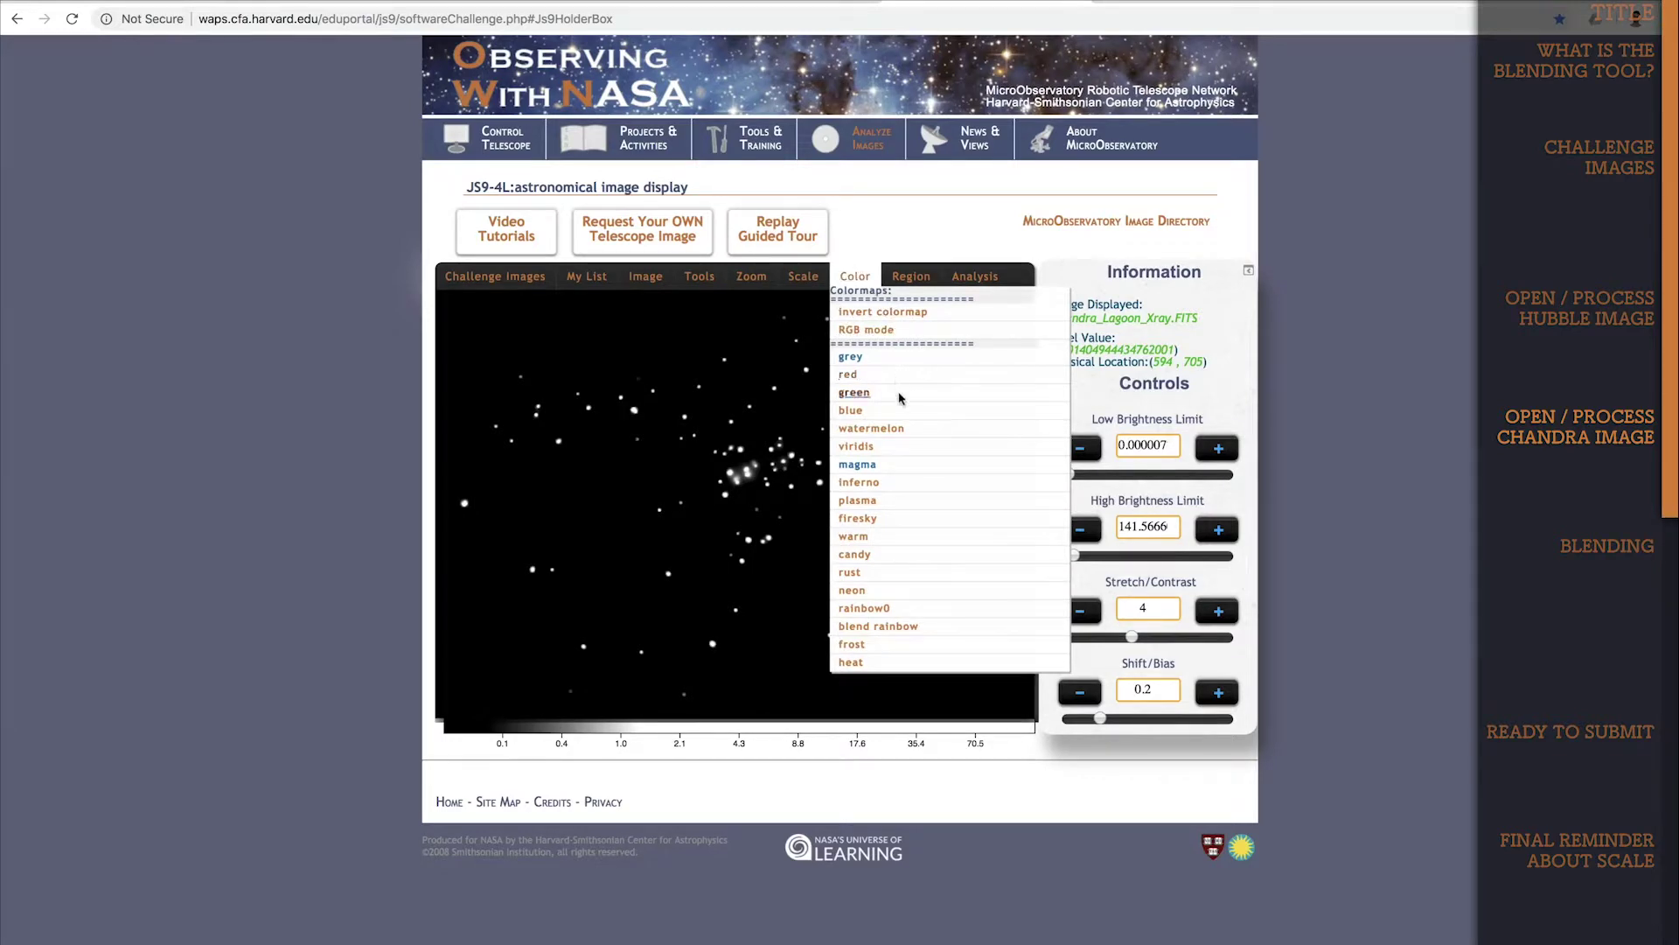
pyautogui.click(857, 446)
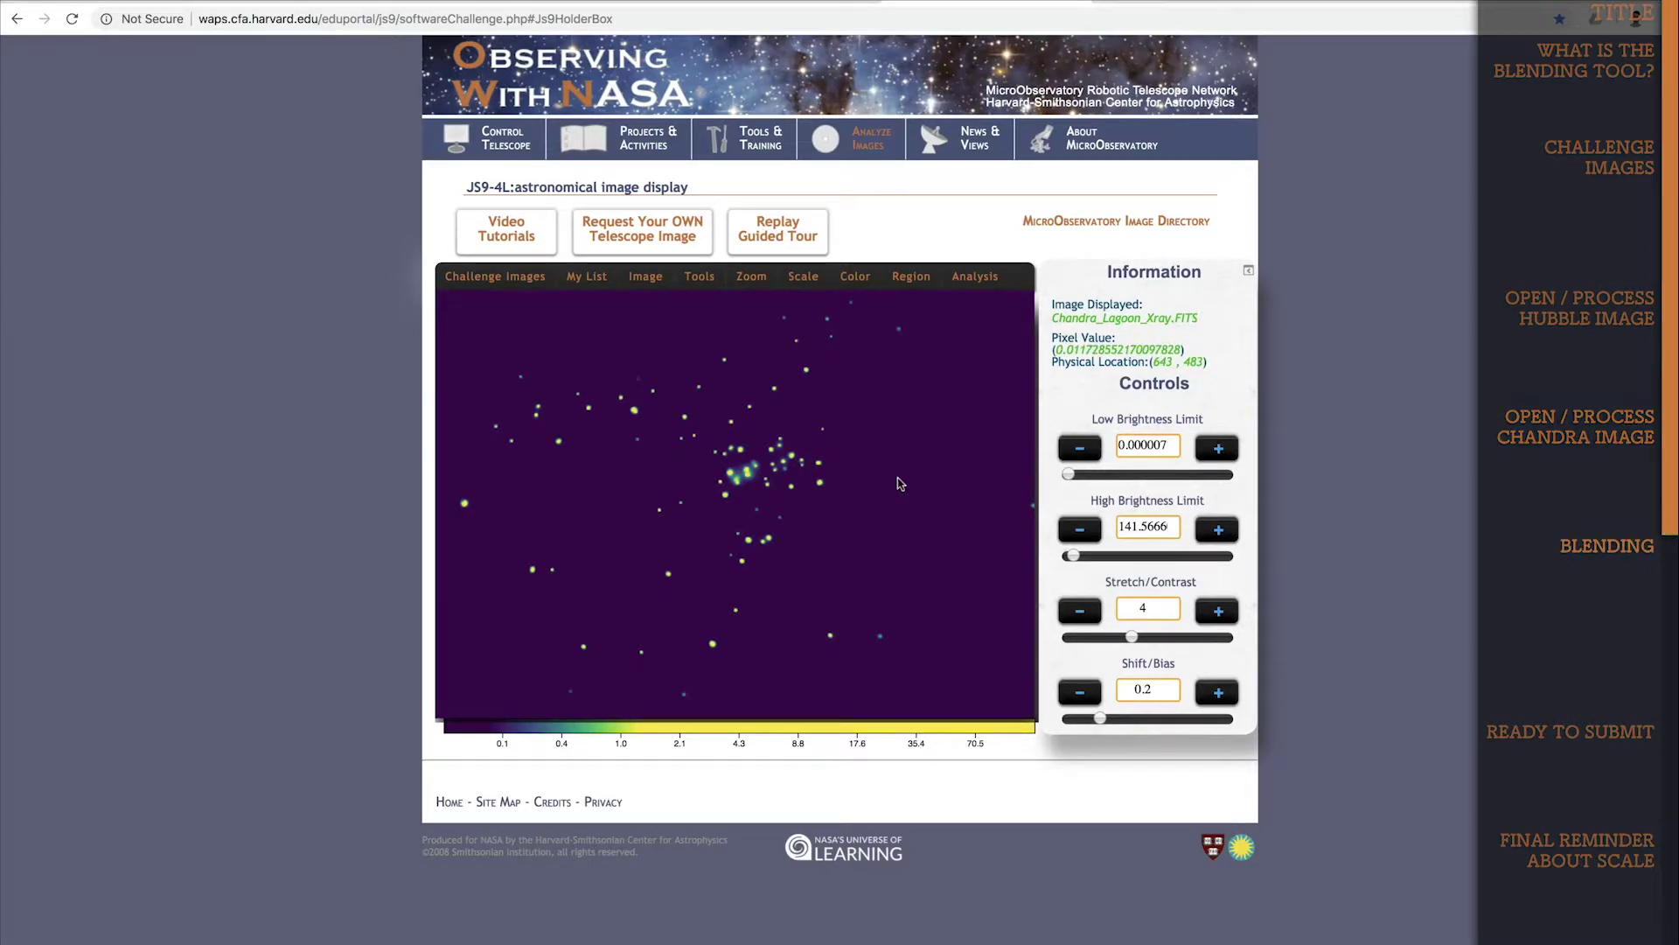
pyautogui.click(597, 280)
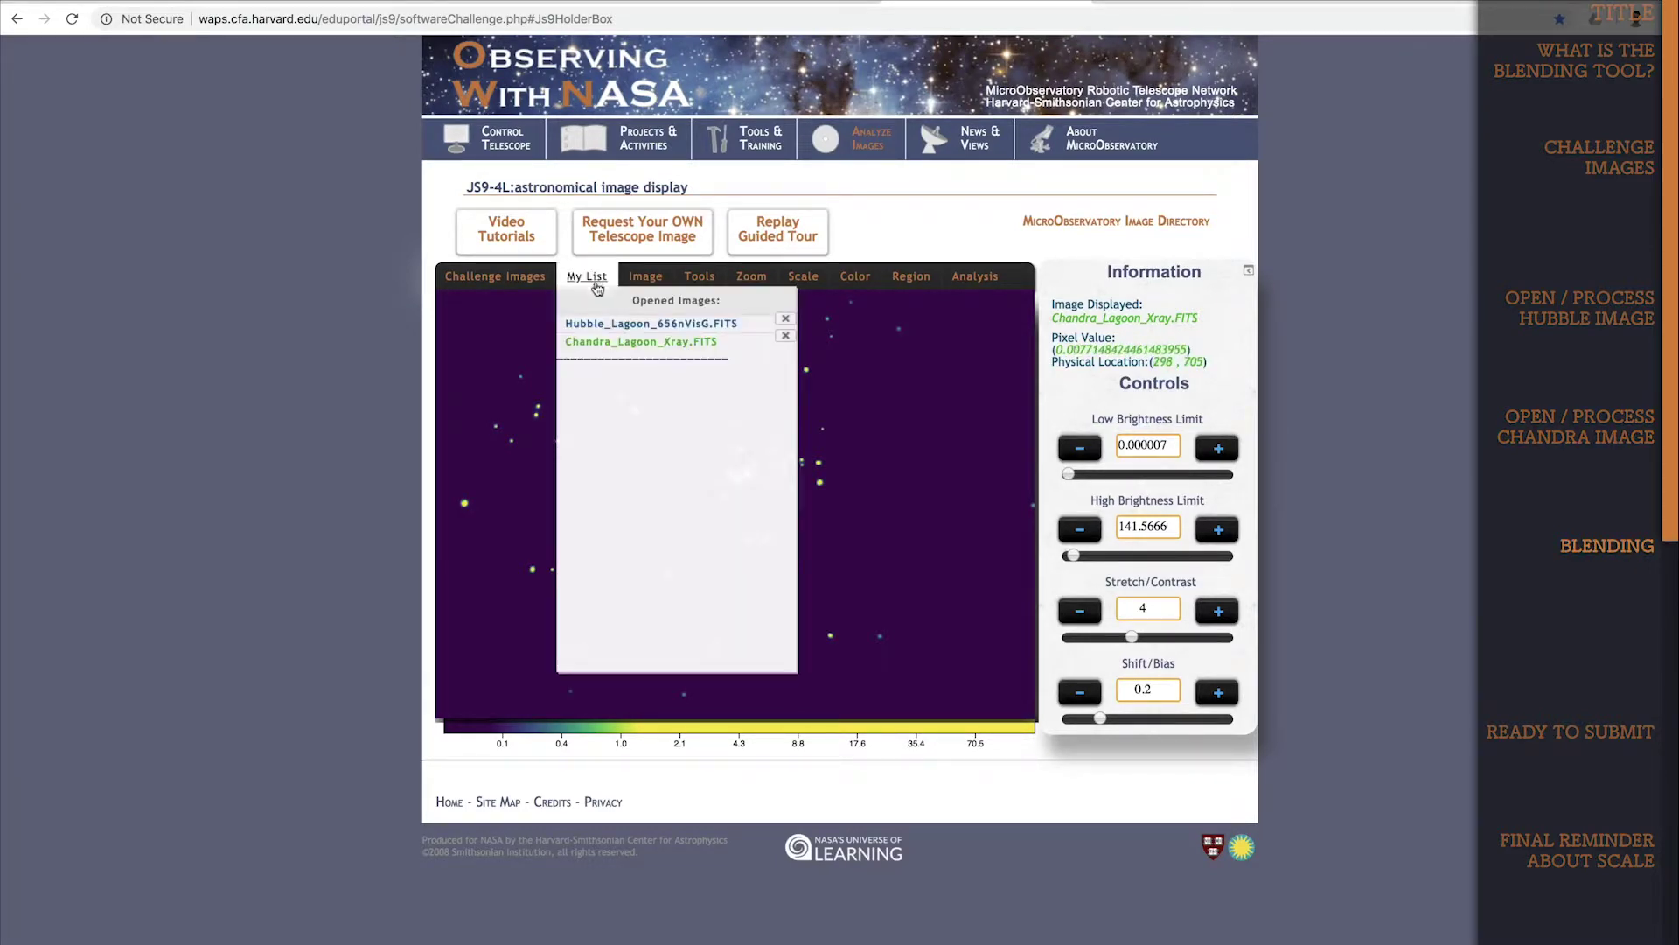
pyautogui.click(602, 324)
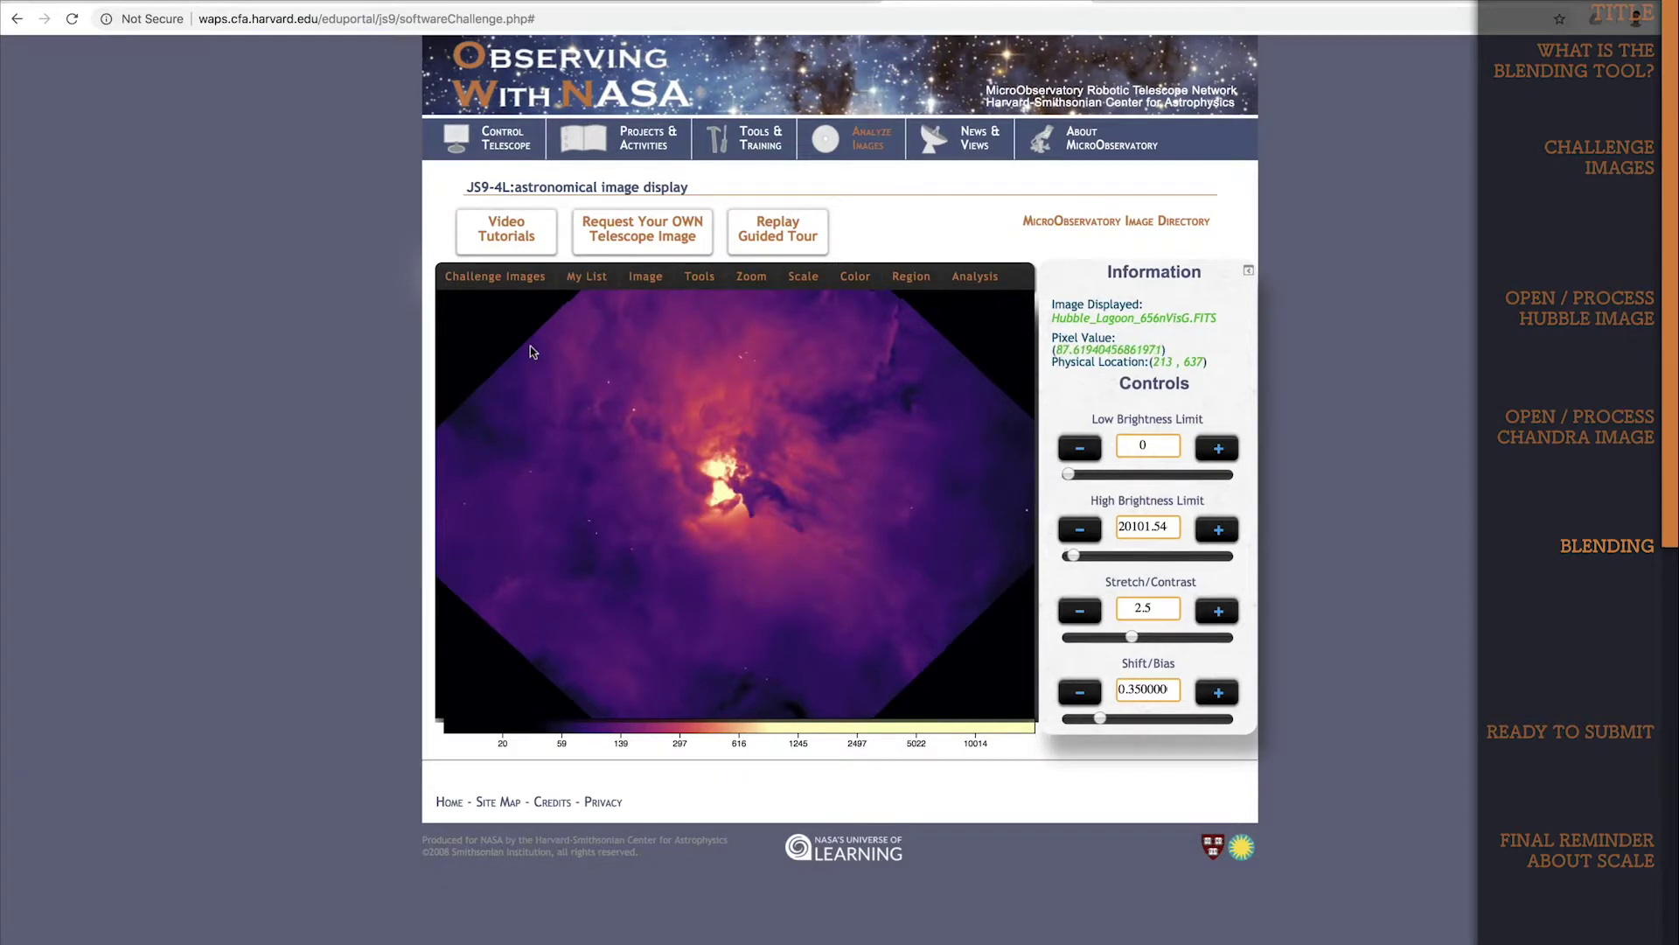
pyautogui.click(589, 277)
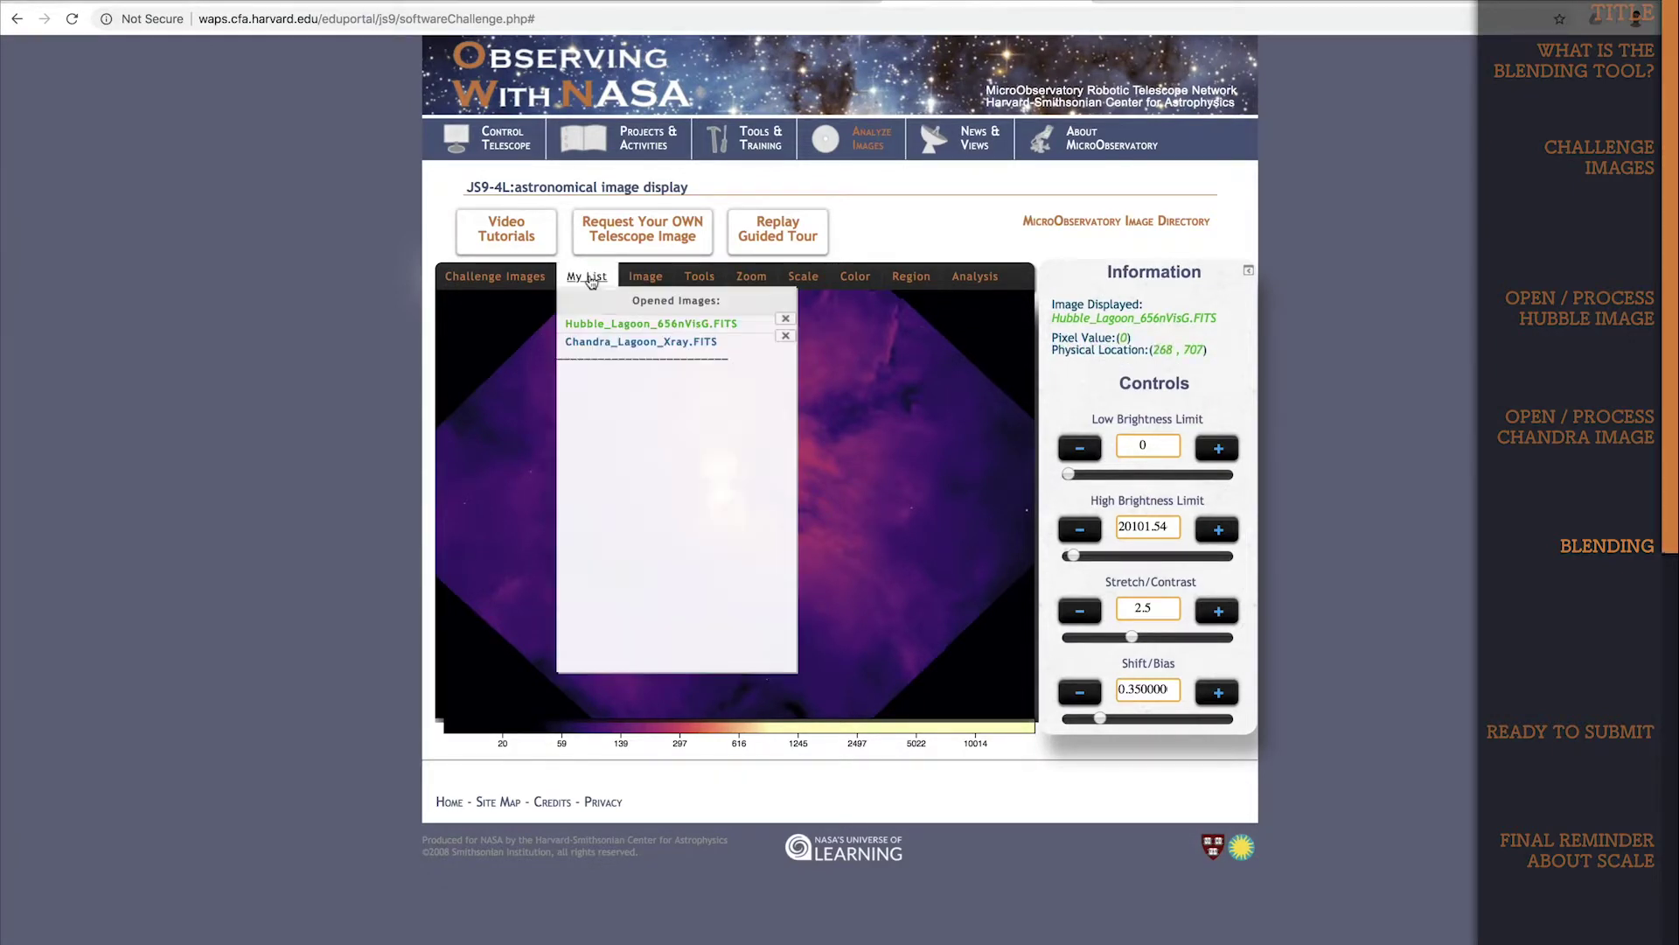
pyautogui.click(587, 342)
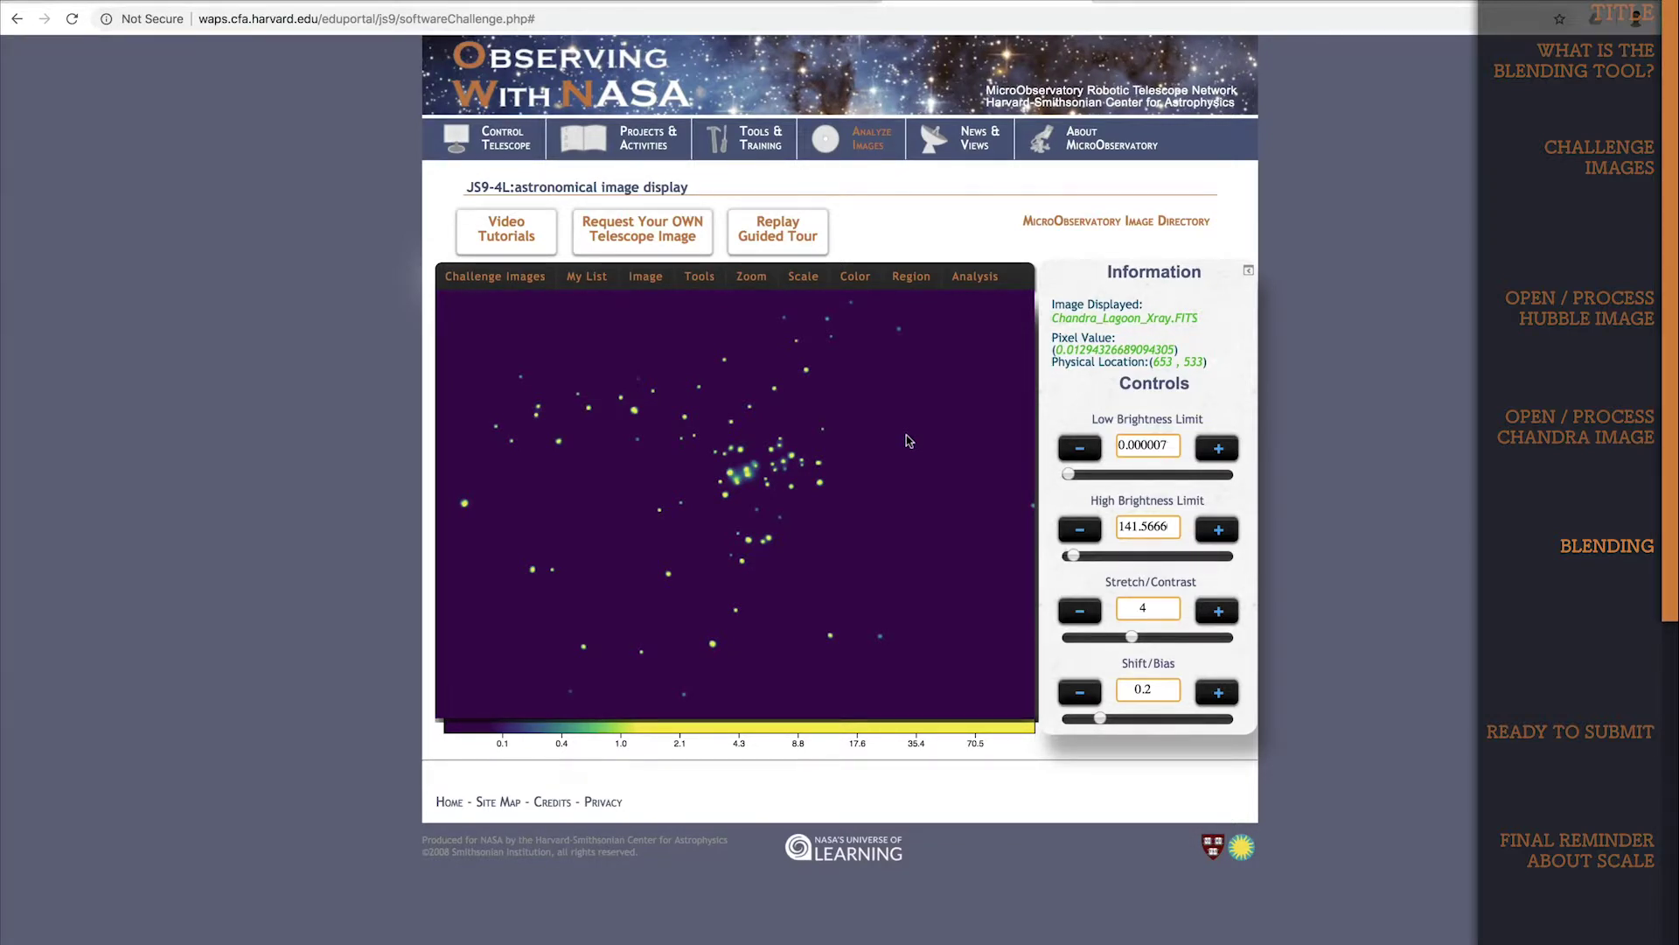
# - Open the Blending tool, turn on image blending, and include both the Hubble and Chandra images
pyautogui.click(700, 275)
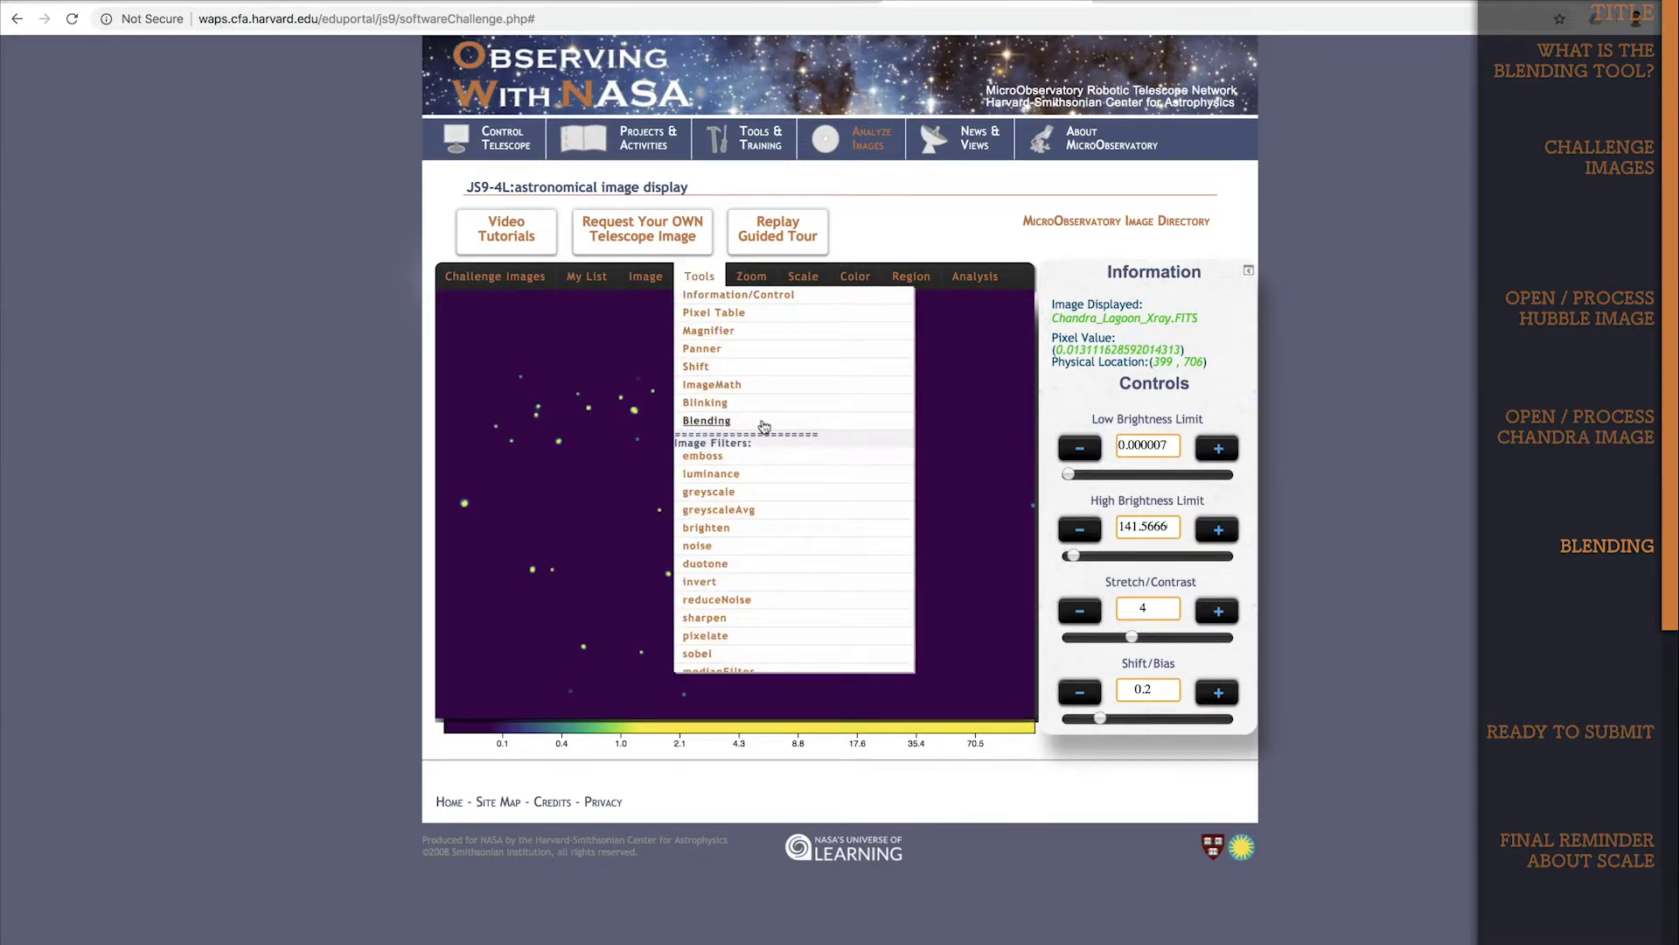
pyautogui.click(715, 421)
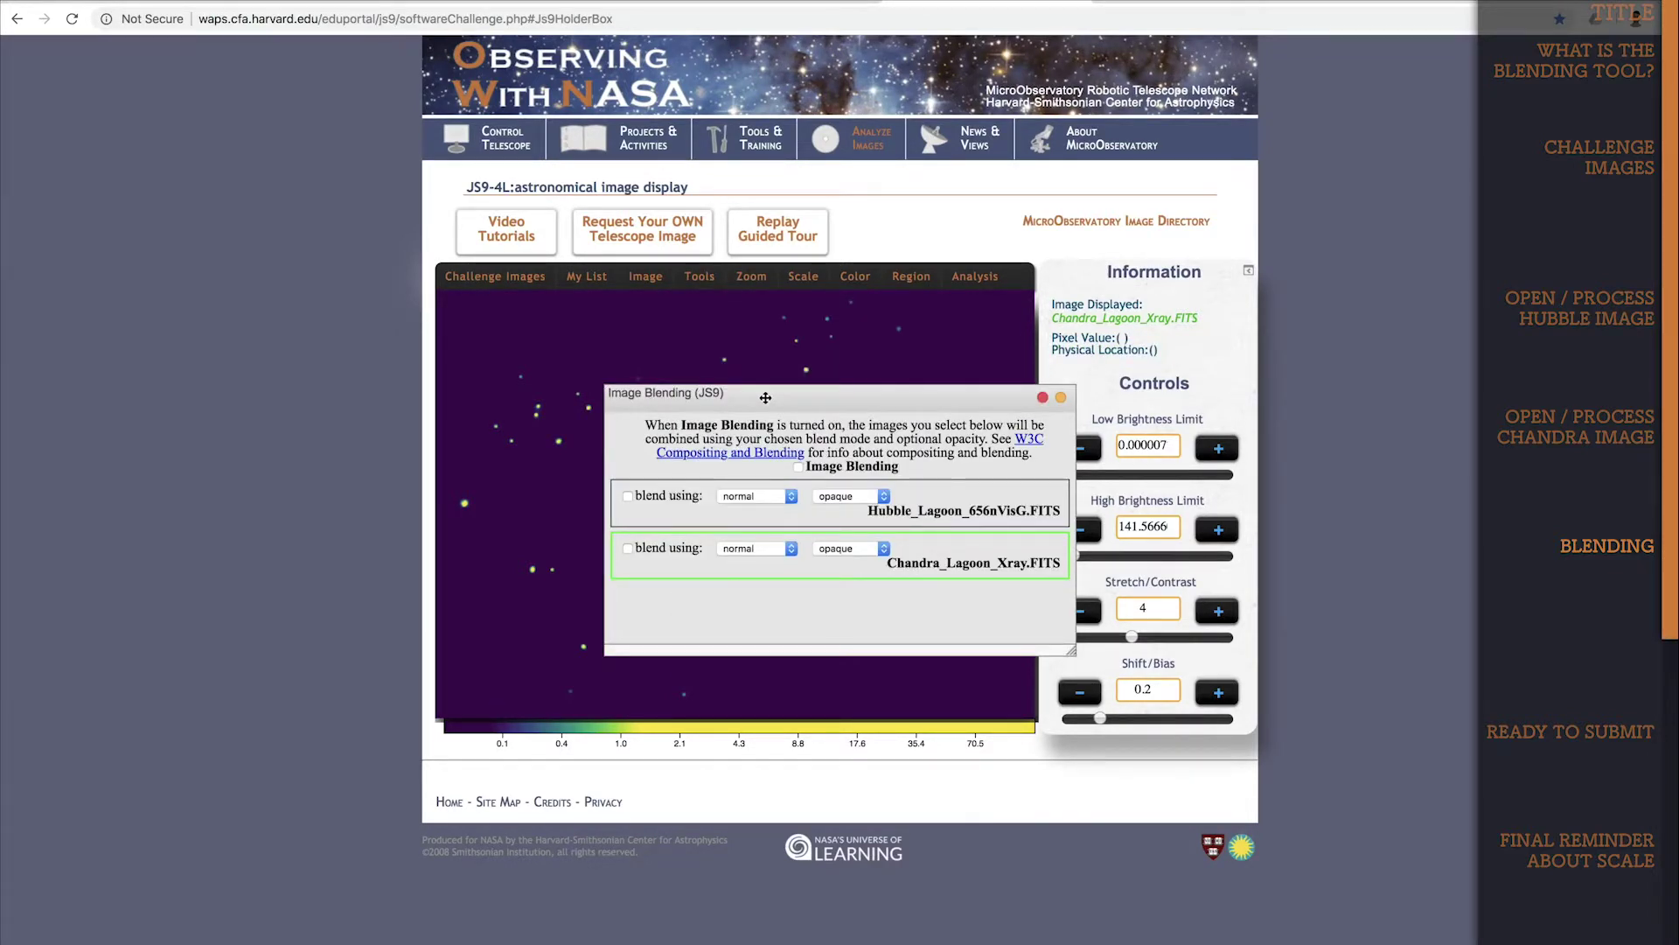
pyautogui.moveTo(765, 397); pyautogui.dragTo(1064, 364)
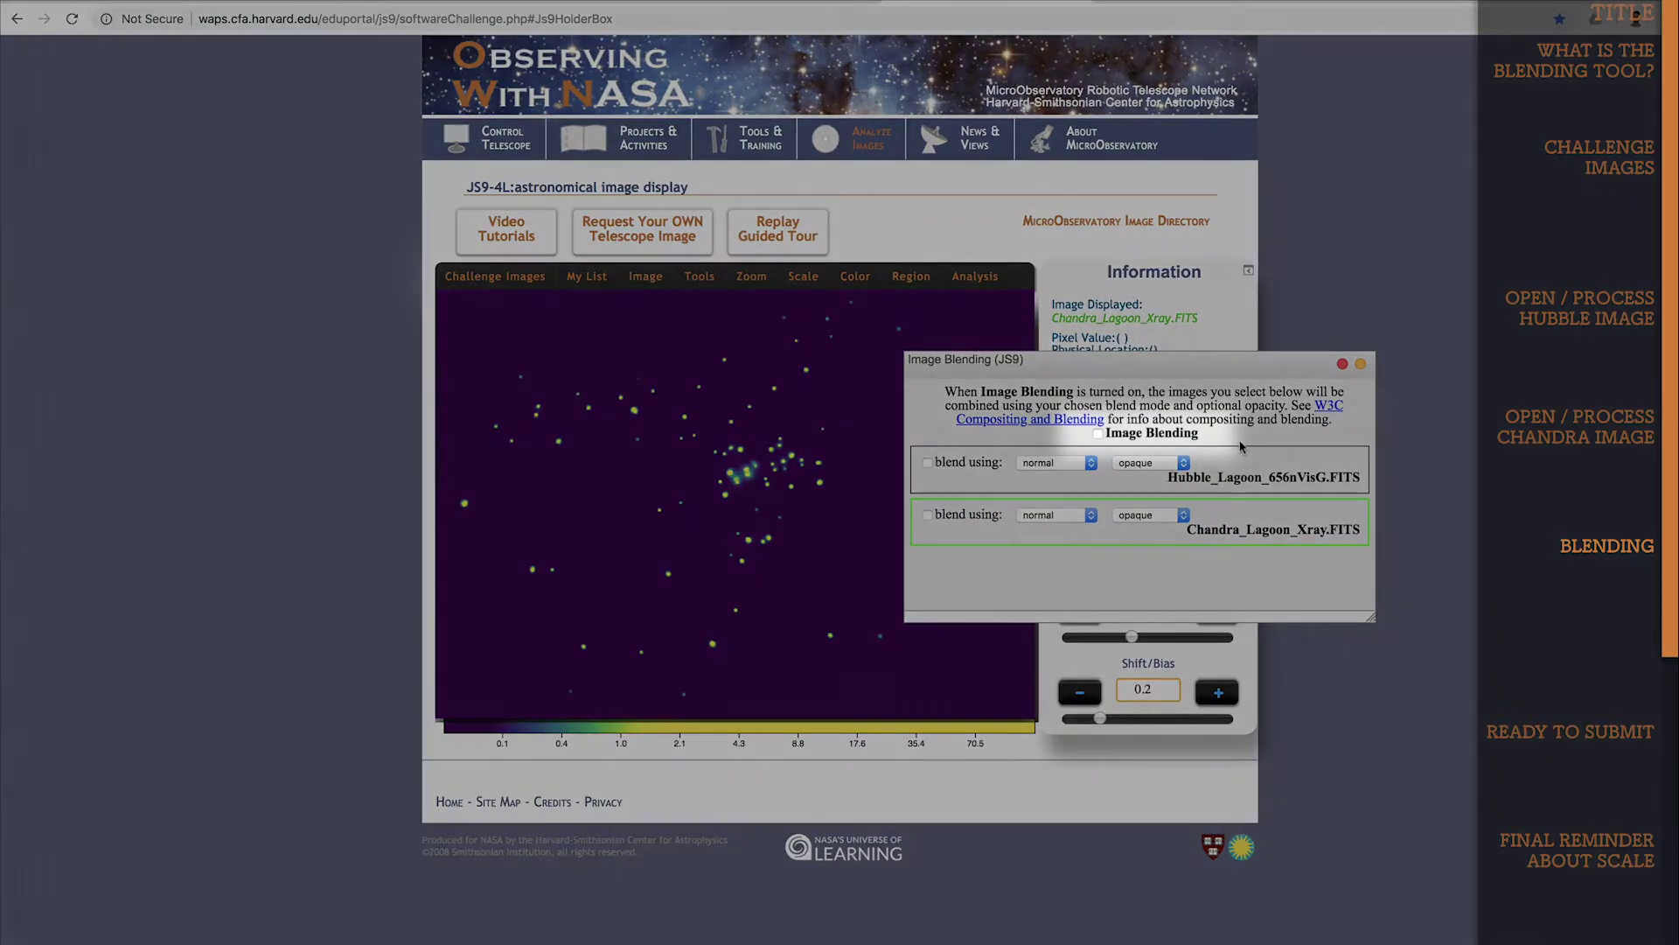
pyautogui.click(1098, 432)
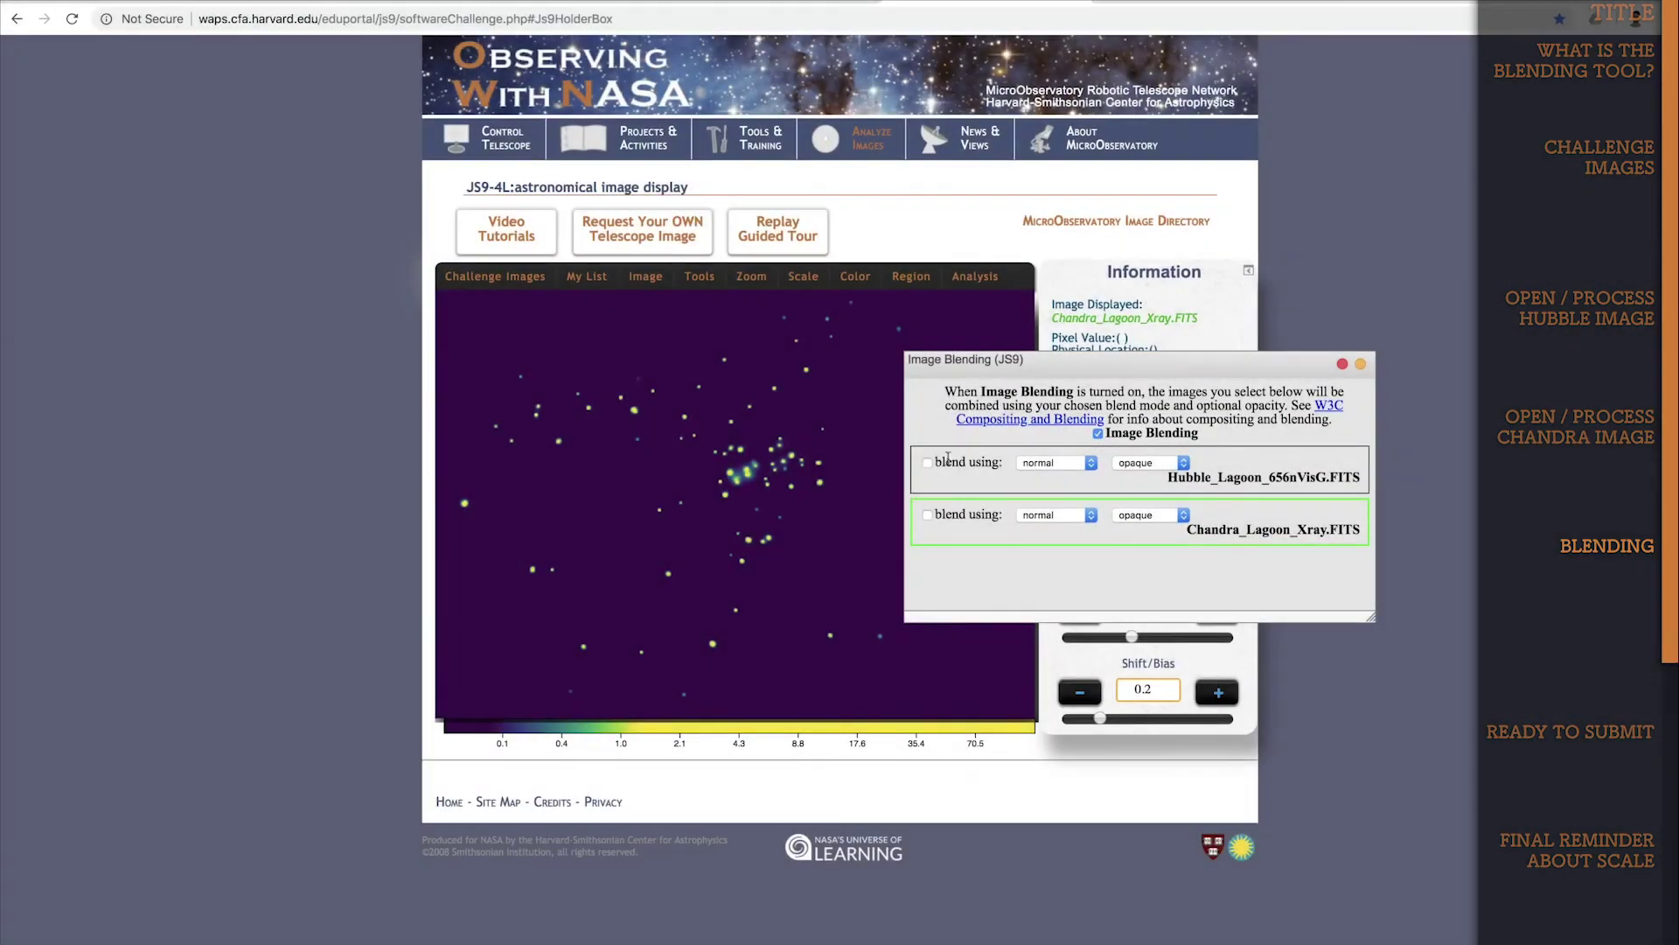
pyautogui.click(927, 464)
pyautogui.click(926, 515)
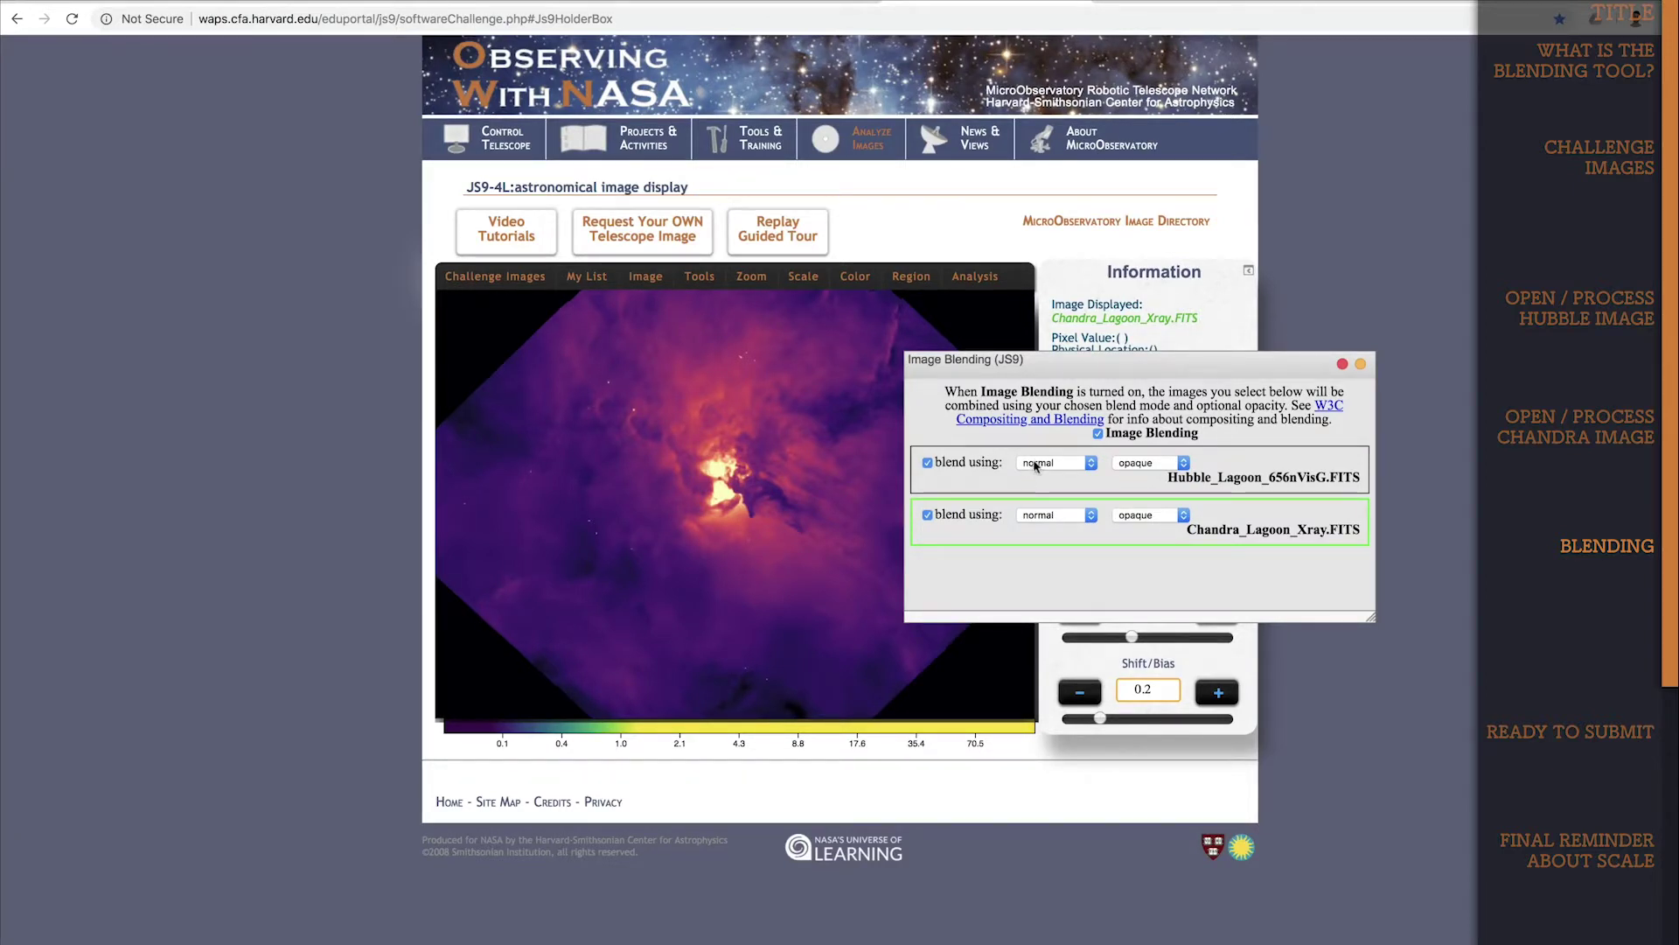
# - Set the blend mode to screen for both the Hubble and Chandra images
pyautogui.click(1036, 463)
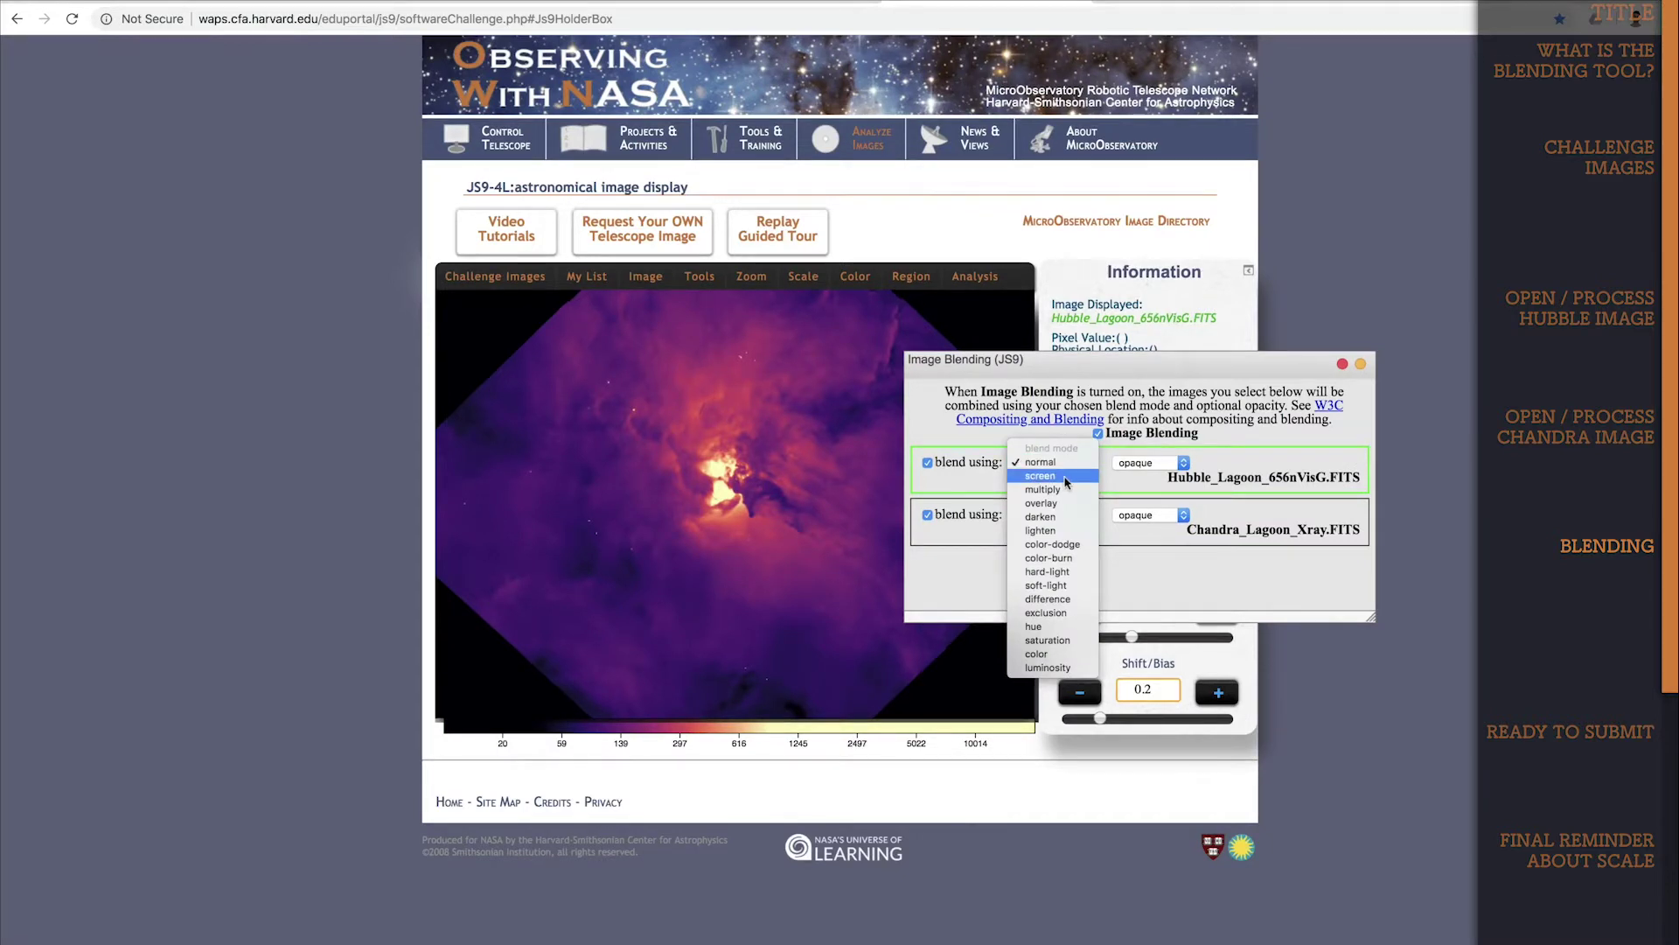
pyautogui.click(1062, 478)
pyautogui.click(1060, 521)
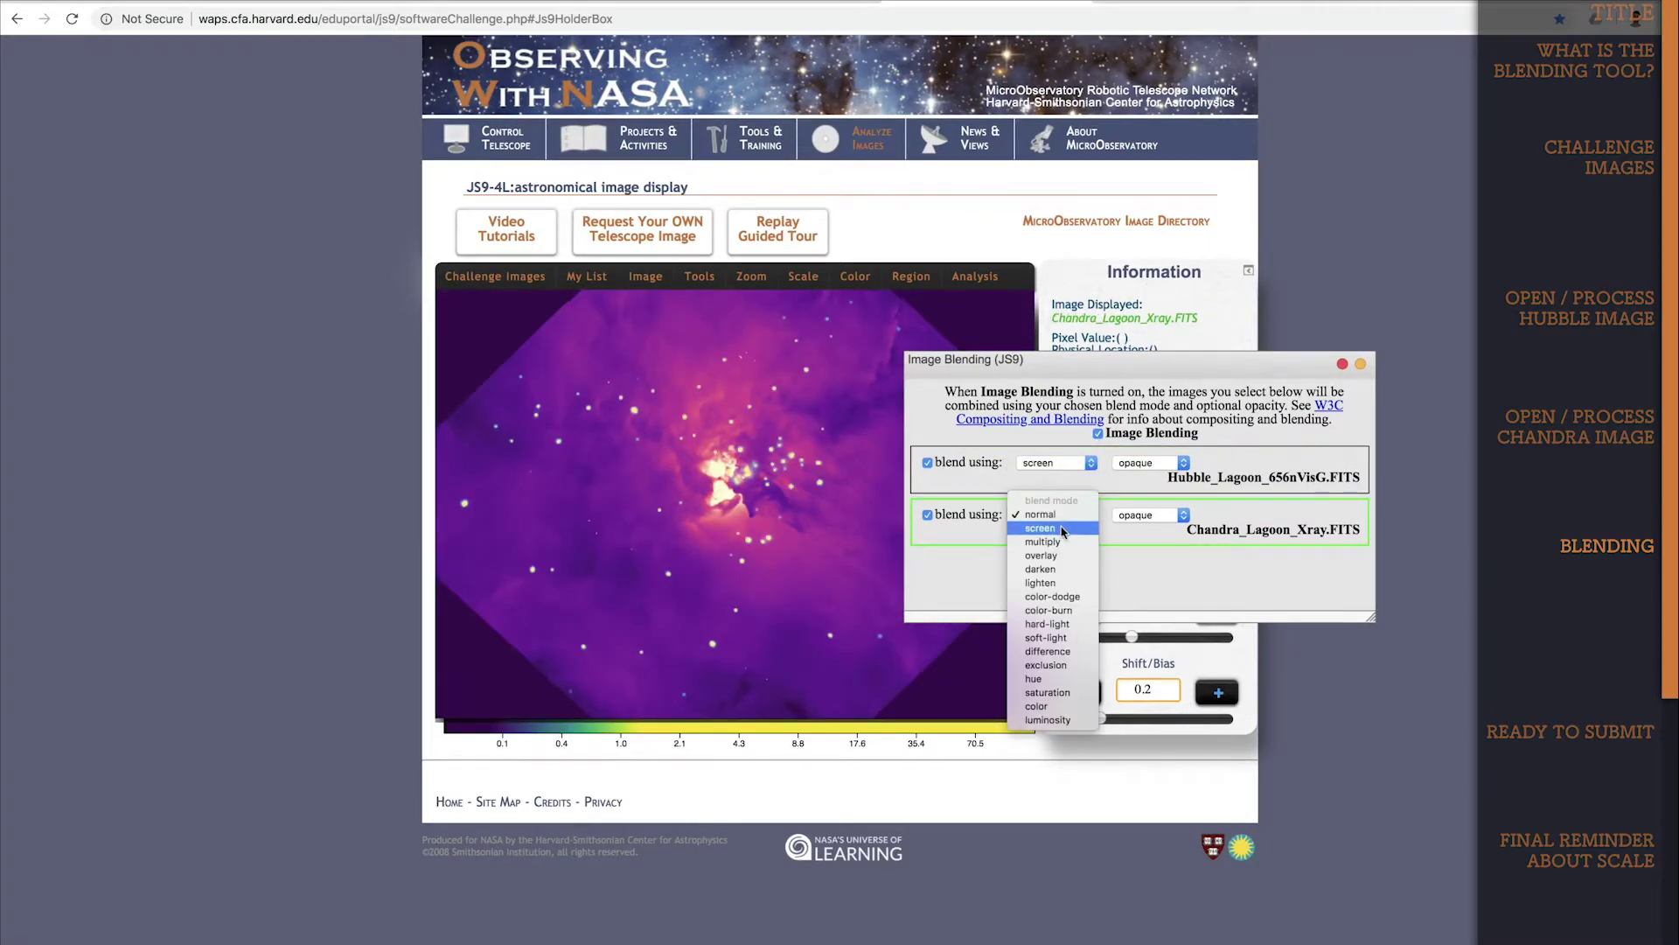
pyautogui.click(1063, 531)
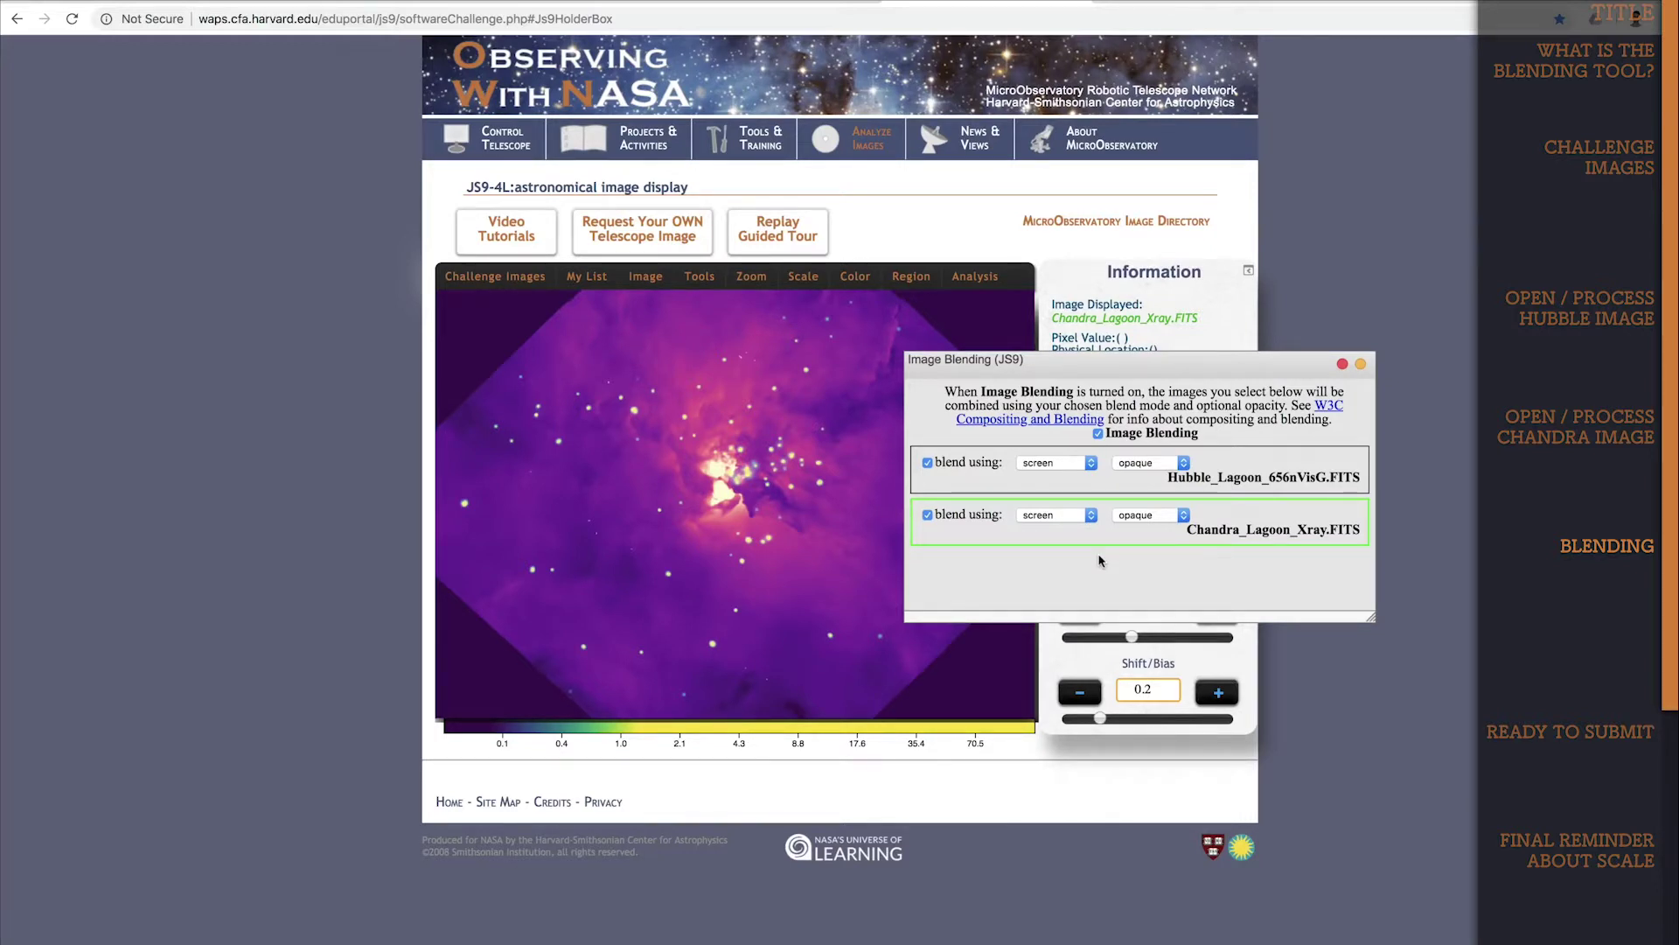
# - Close the Image Blending window, leaving the Hubble and Chandra composite displayed
pyautogui.click(1343, 363)
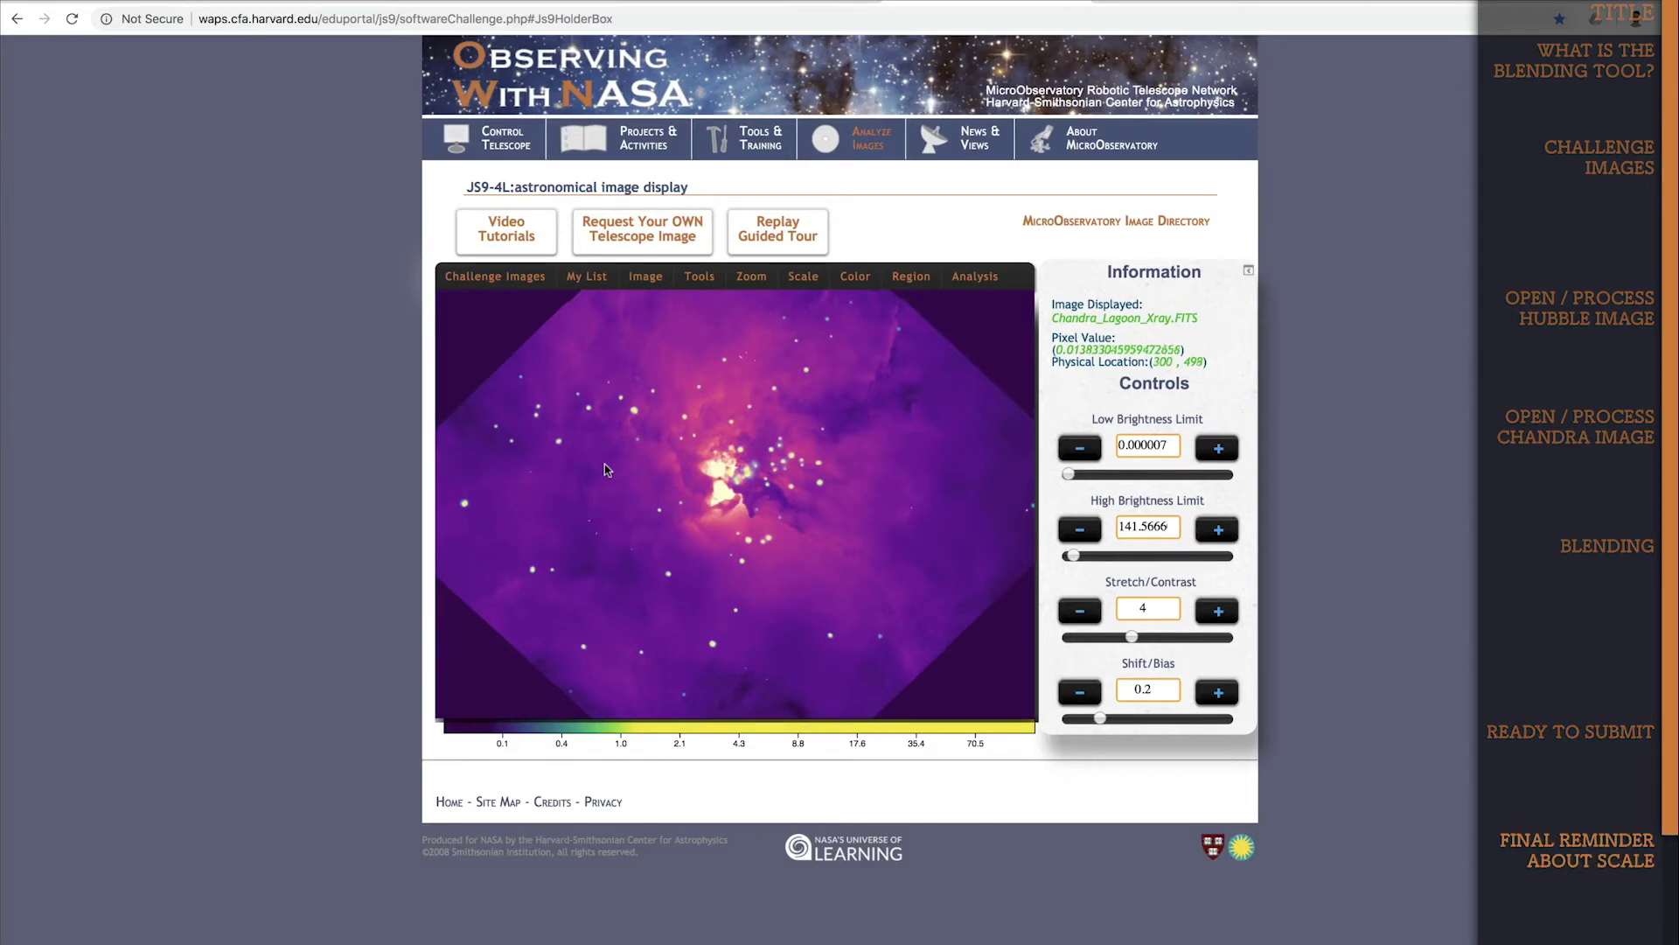
# - Show the Challenge Images list over the blended Lagoon composite
pyautogui.click(495, 276)
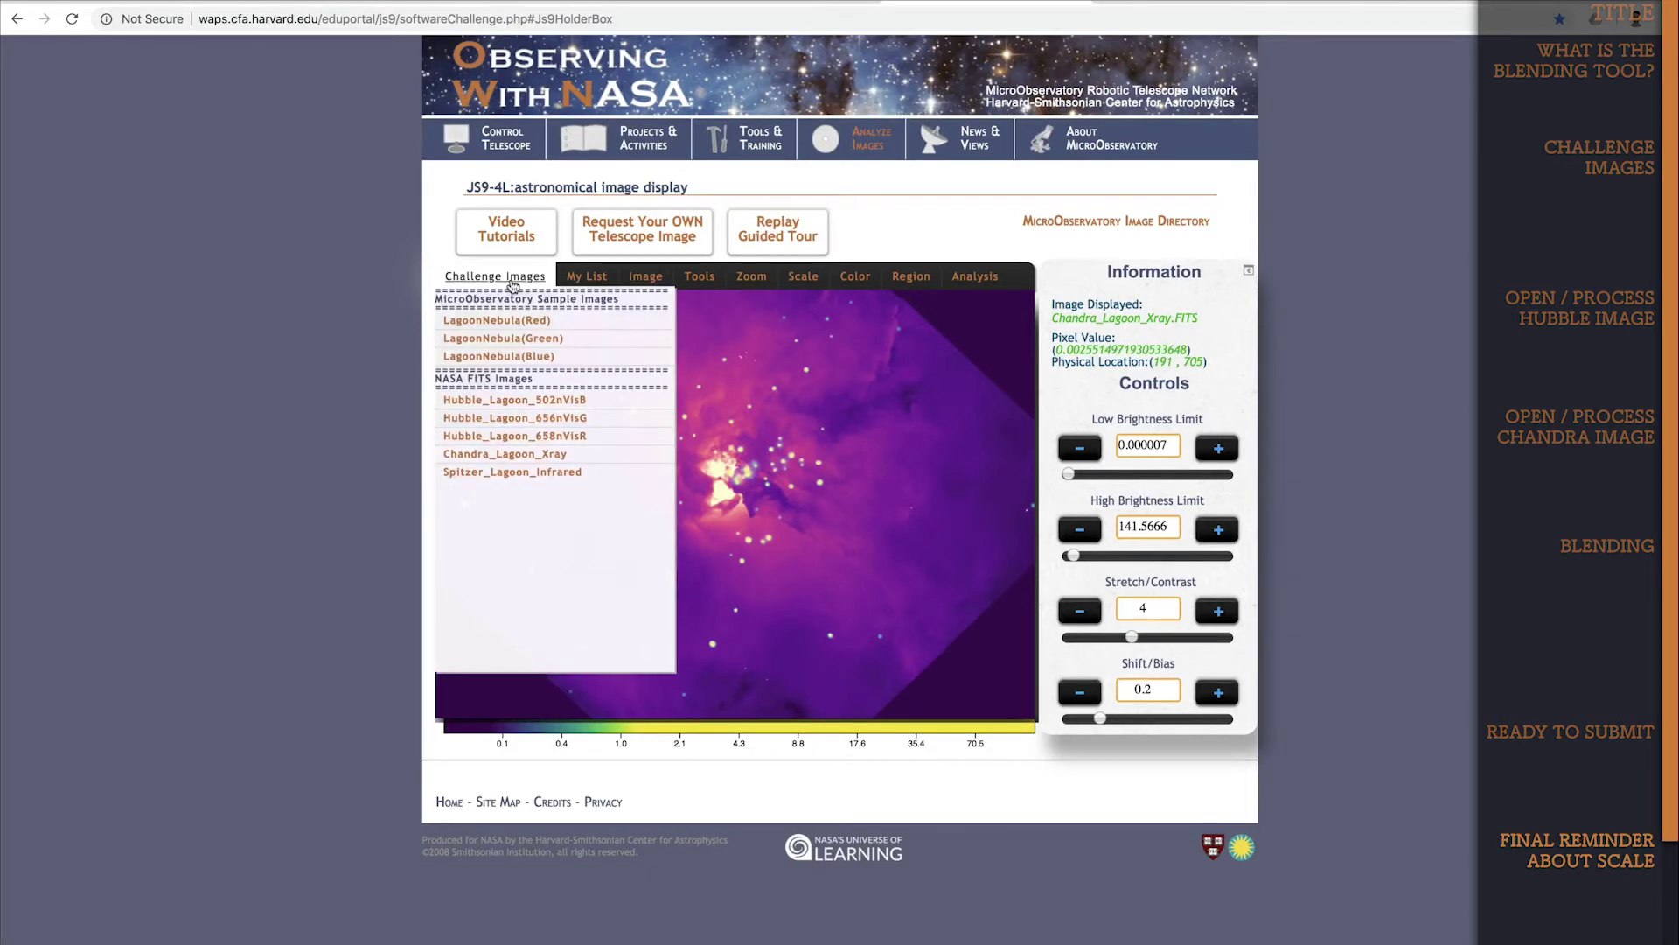